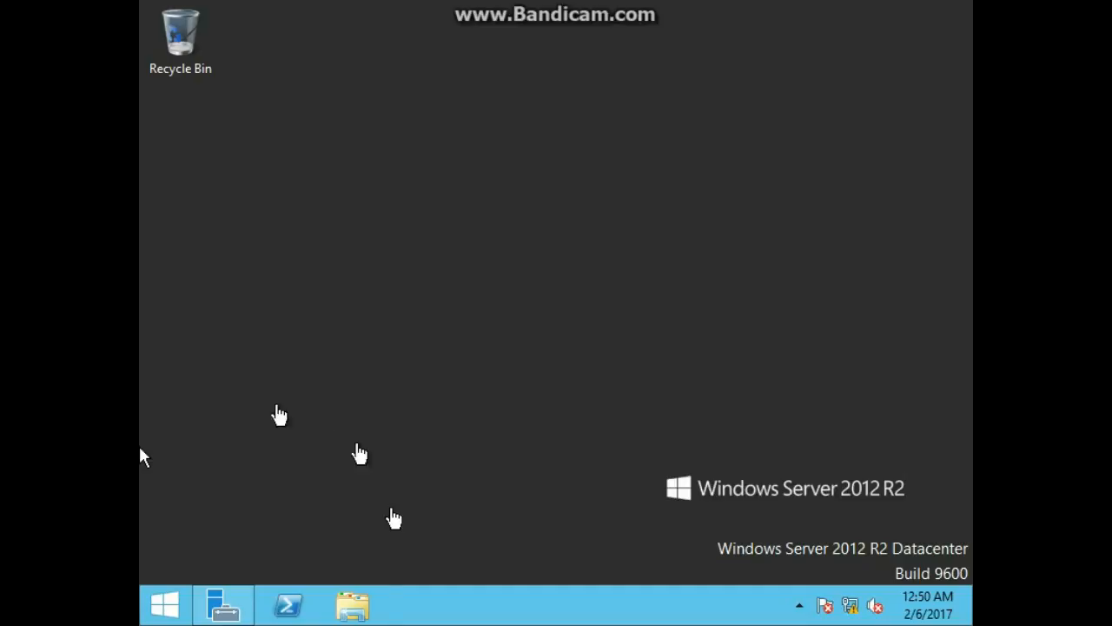
Open Hyper-V Manager from Server Manager.
left_click(244, 599)
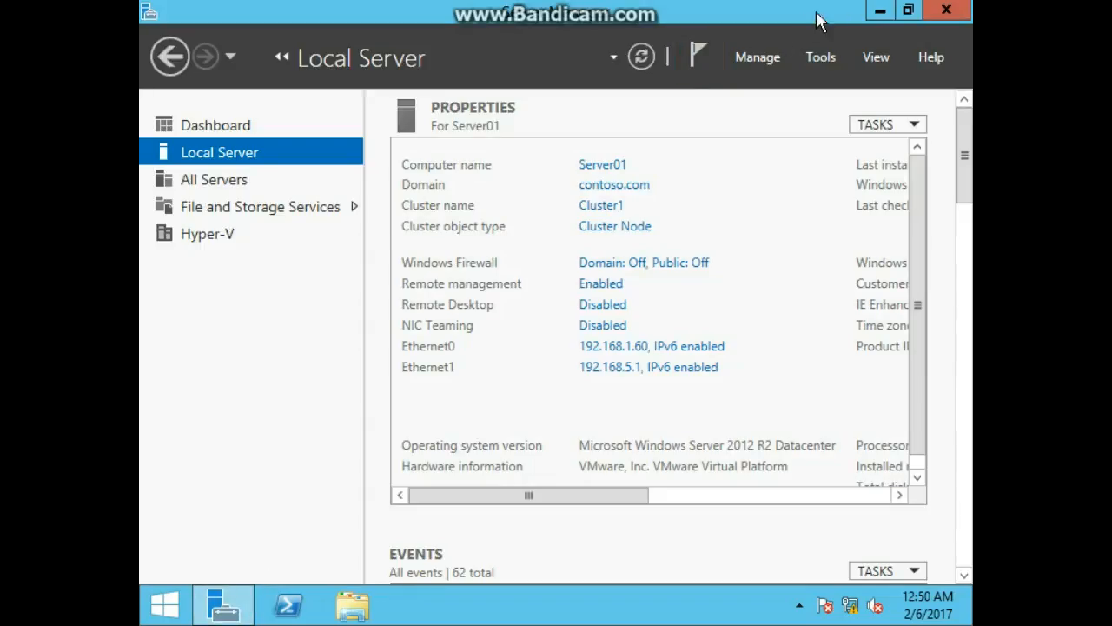
left_click(816, 57)
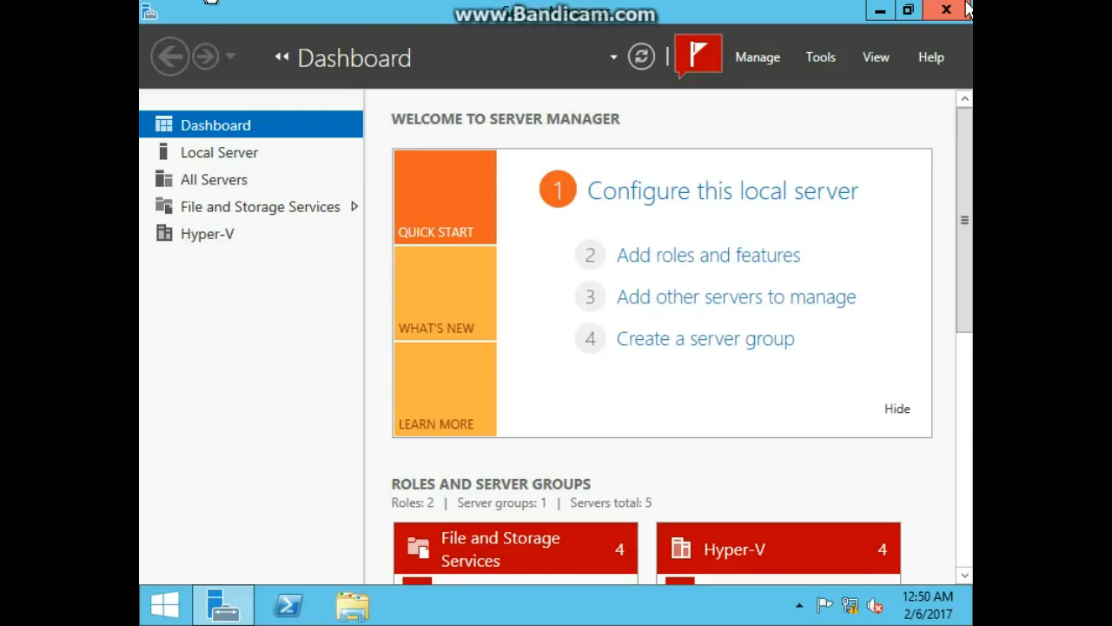
left_click(821, 57)
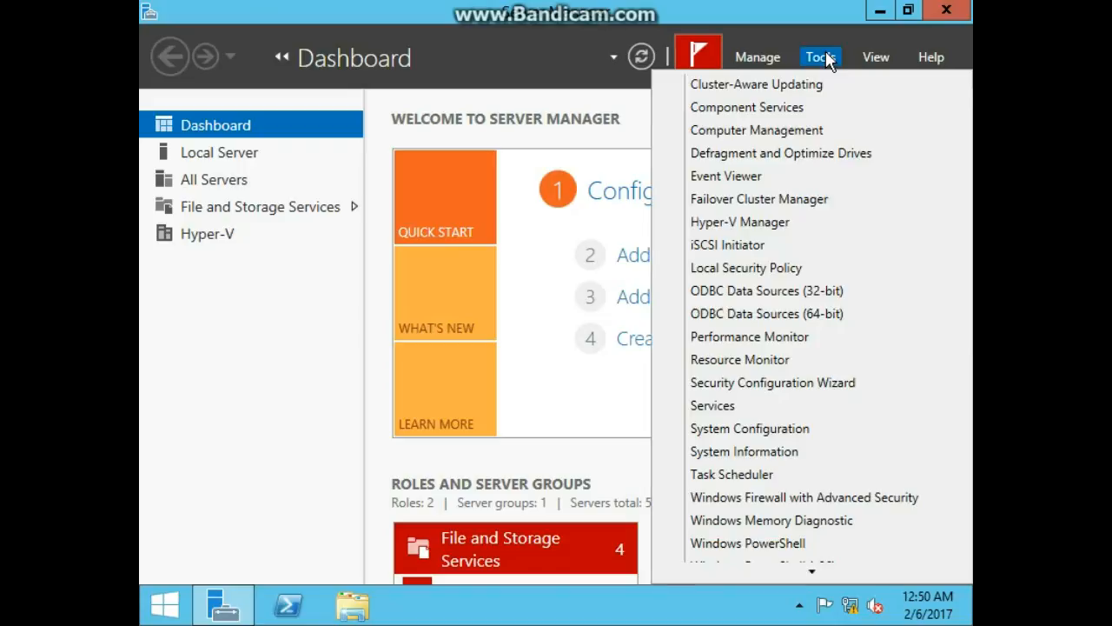
left_click(791, 226)
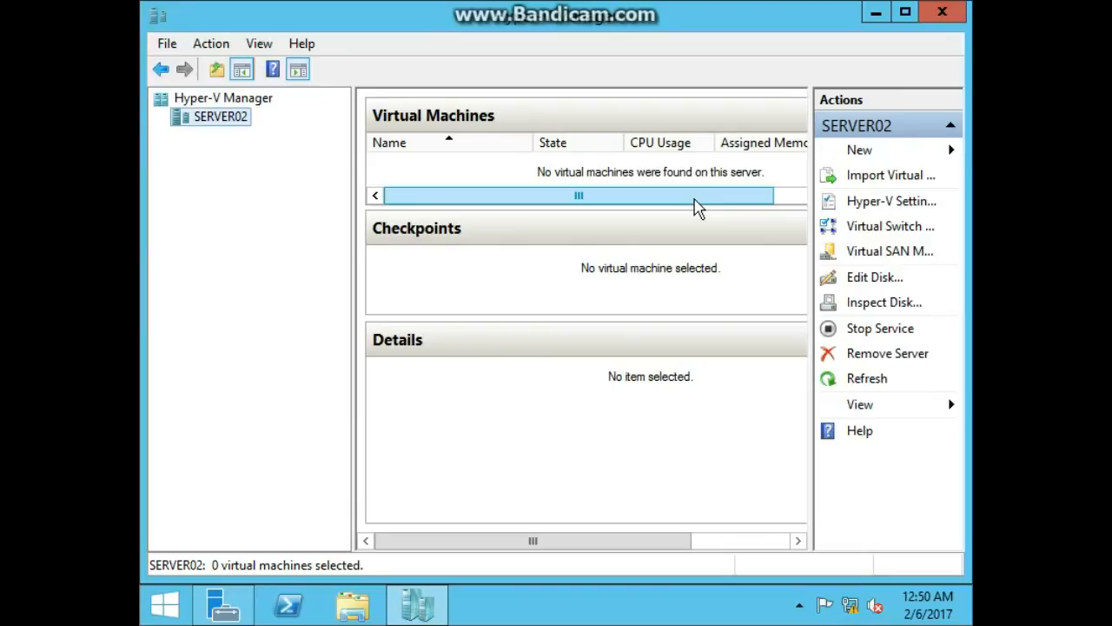
Start creating a new virtual machine on SERVER02 and name it TestVM.
right_click(212, 117)
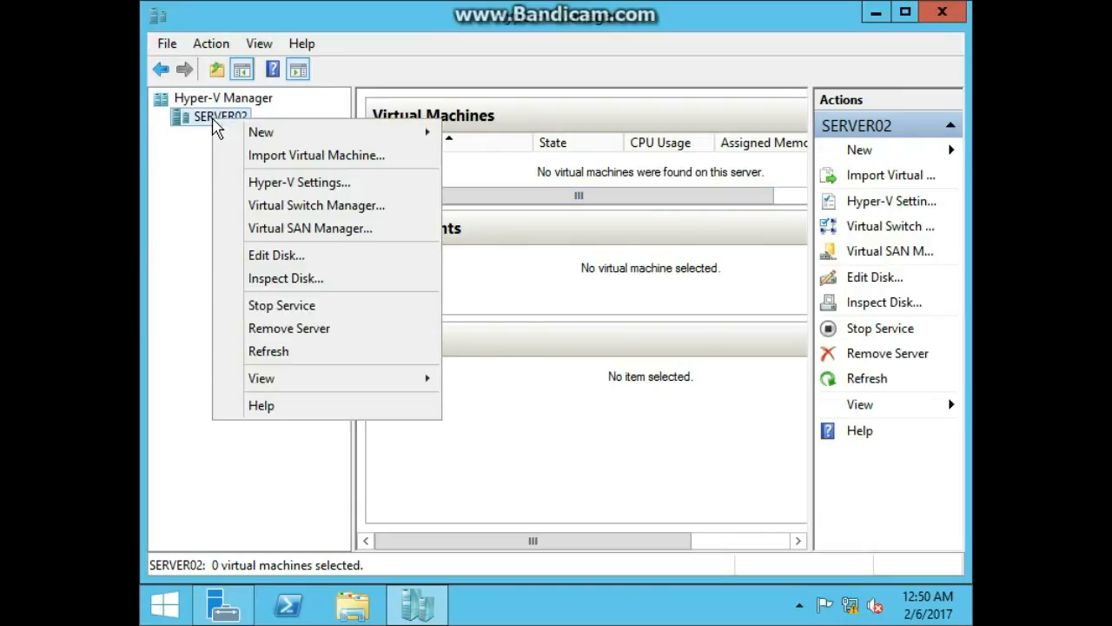
mouse_move(360, 136)
left_click(461, 134)
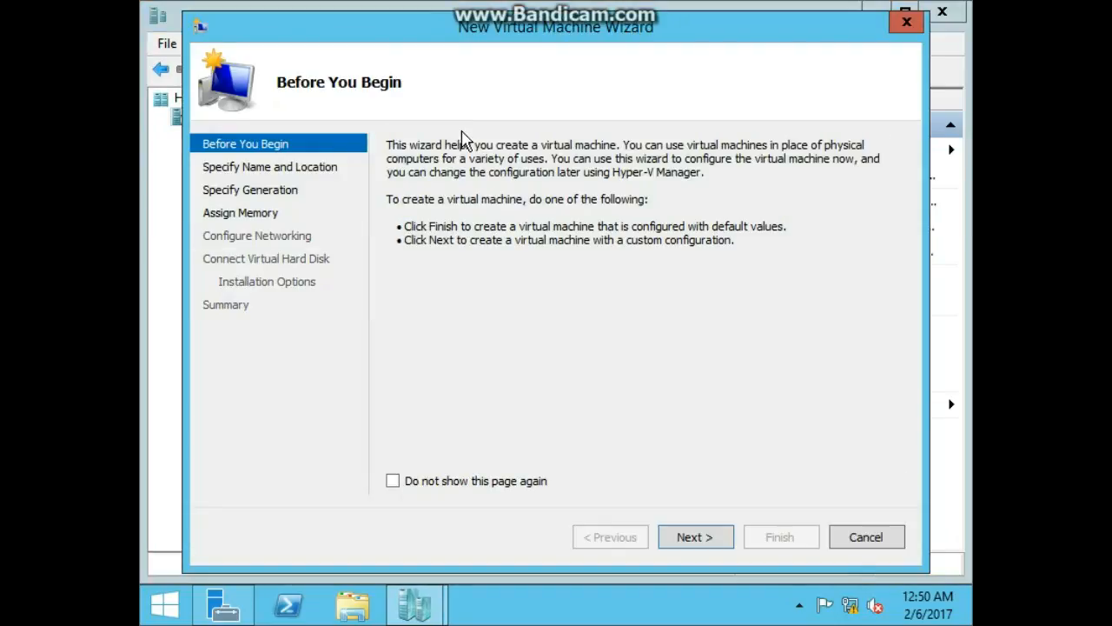
left_click(693, 540)
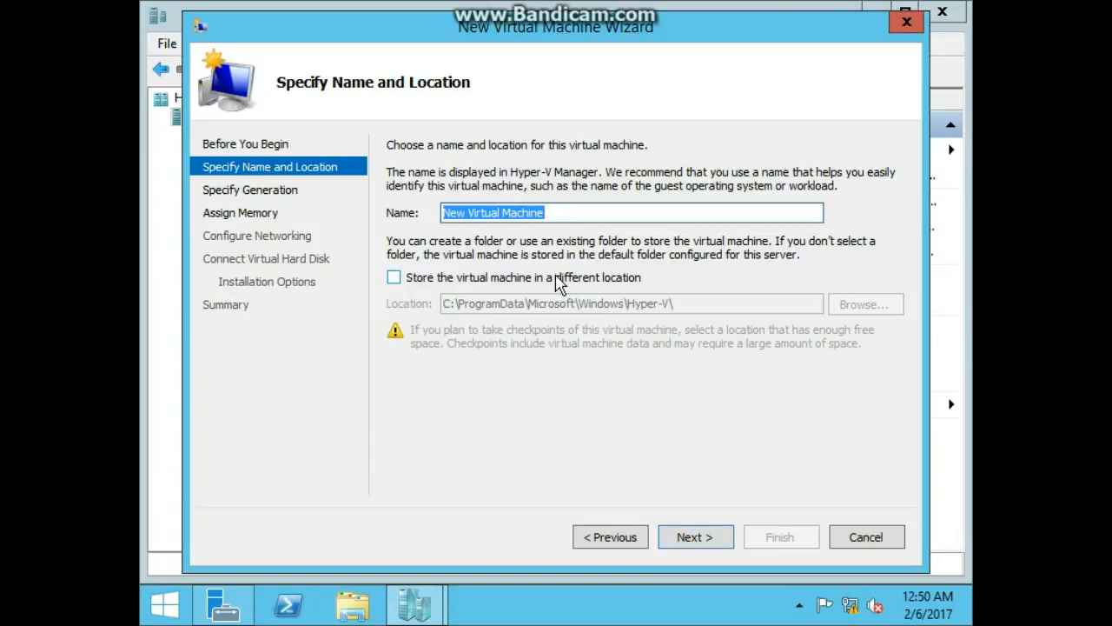
type("Te")
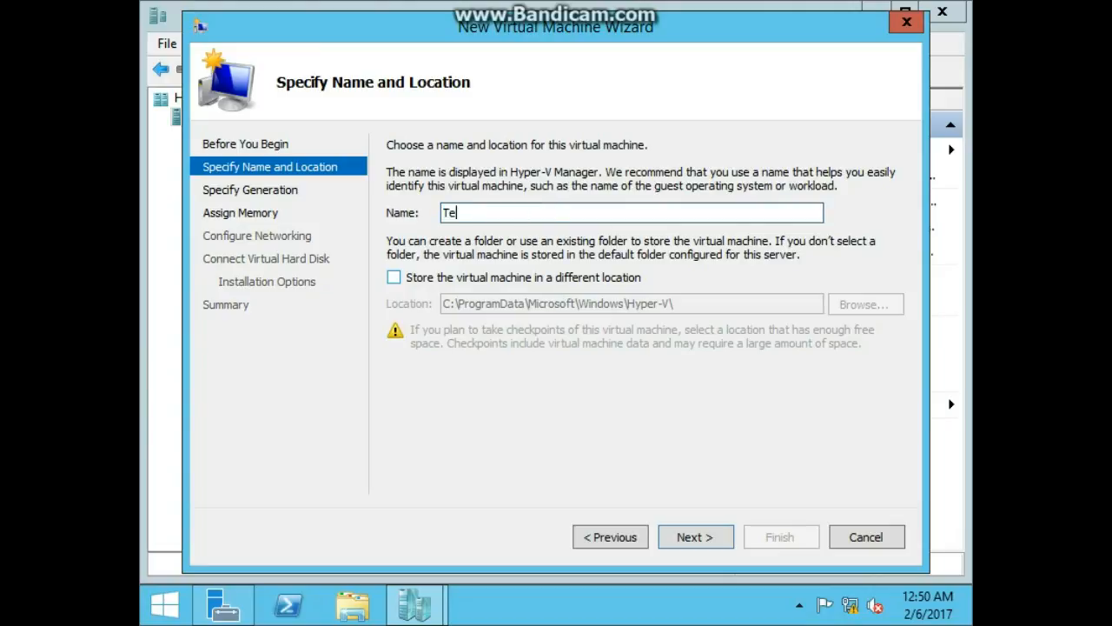
type("stVM")
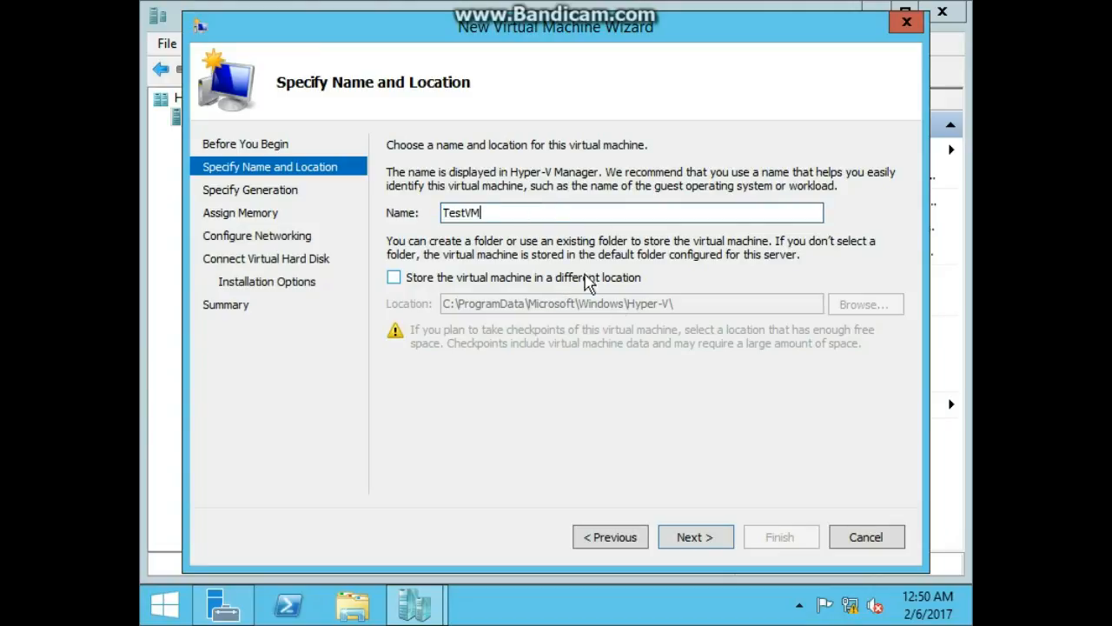
Store the virtual machine in a different location, C:\VM, and accept Generation 1.
left_click(524, 279)
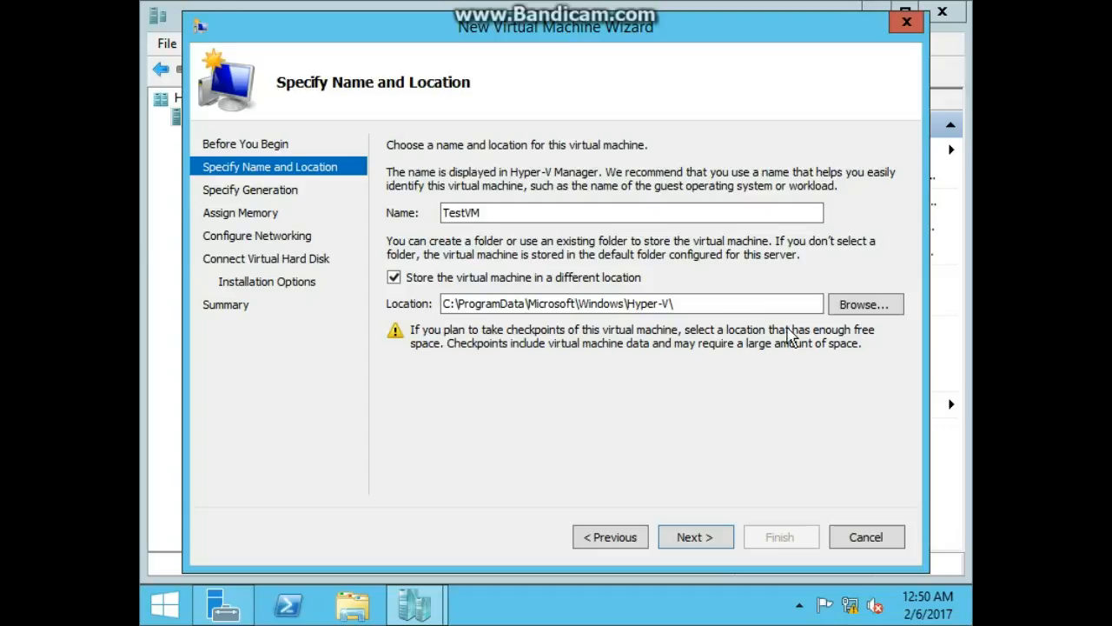
left_click(724, 302)
left_click_drag(710, 302, 474, 304)
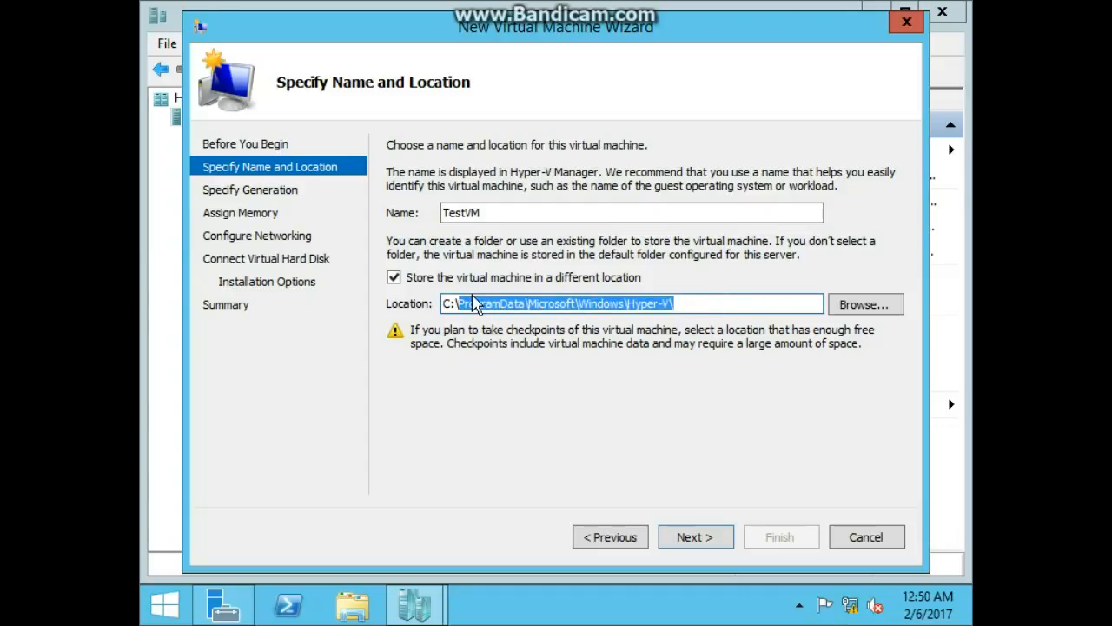
key("BackSpace")
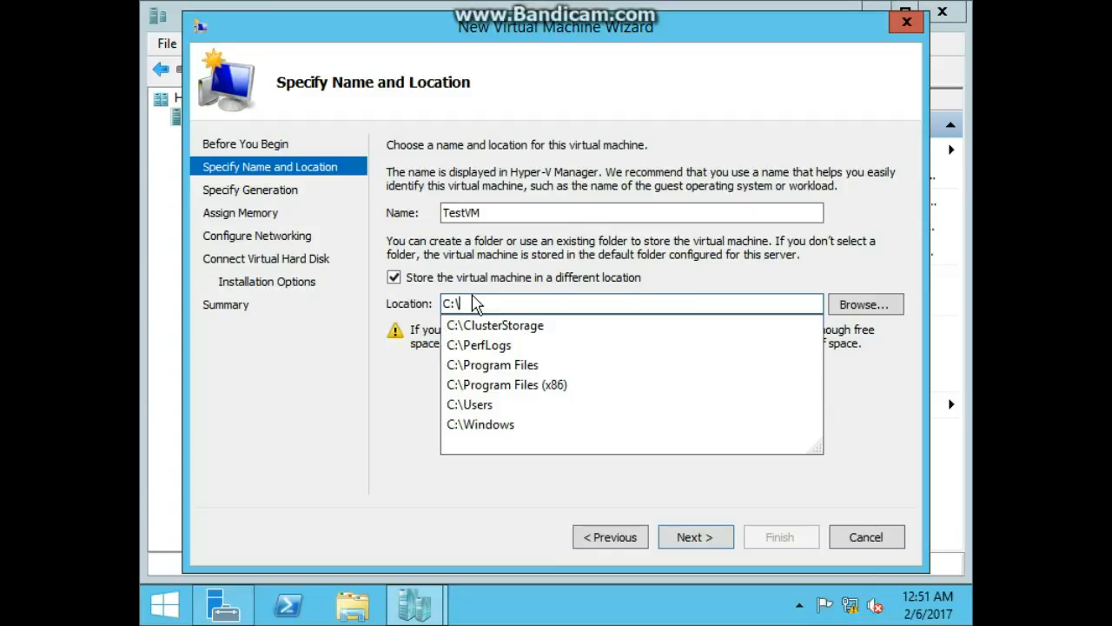
type("V")
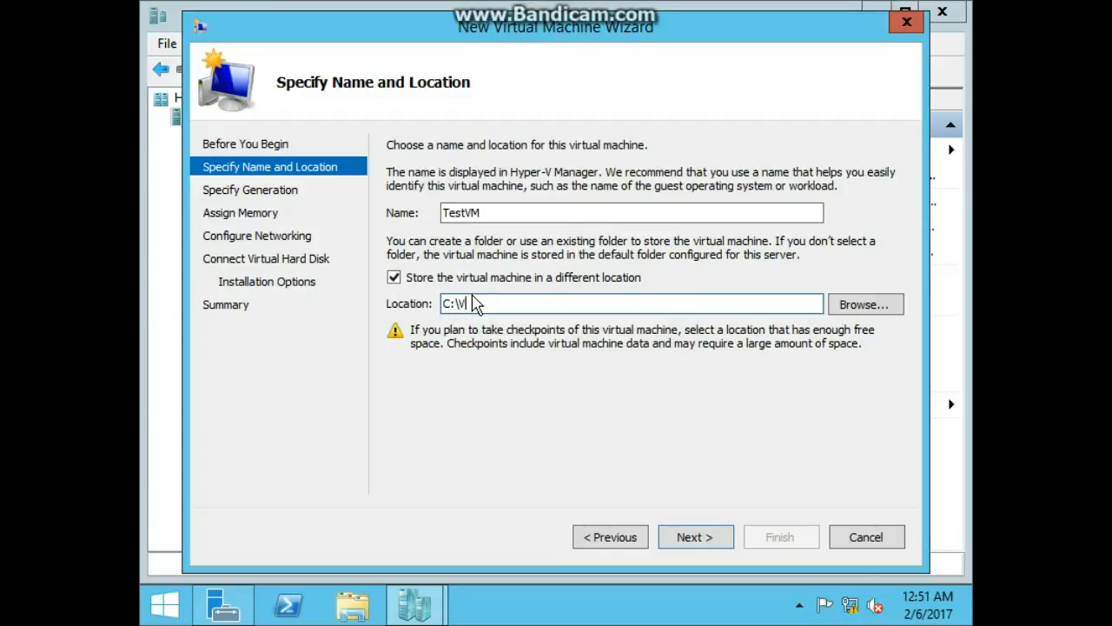
key("BackSpace")
type("VM")
left_click(695, 537)
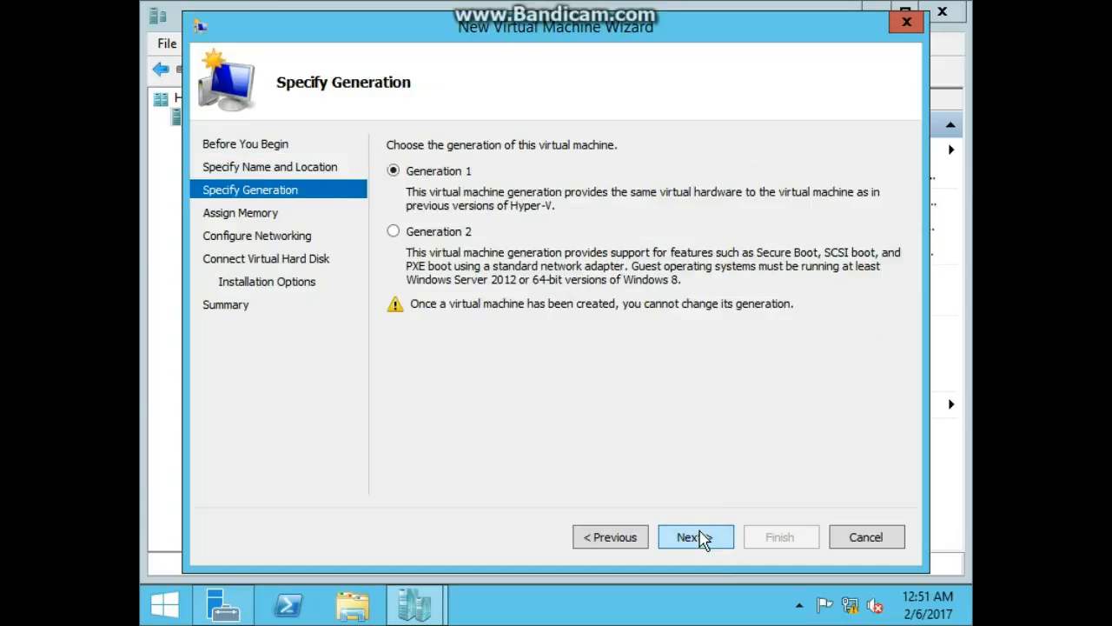
left_click(695, 537)
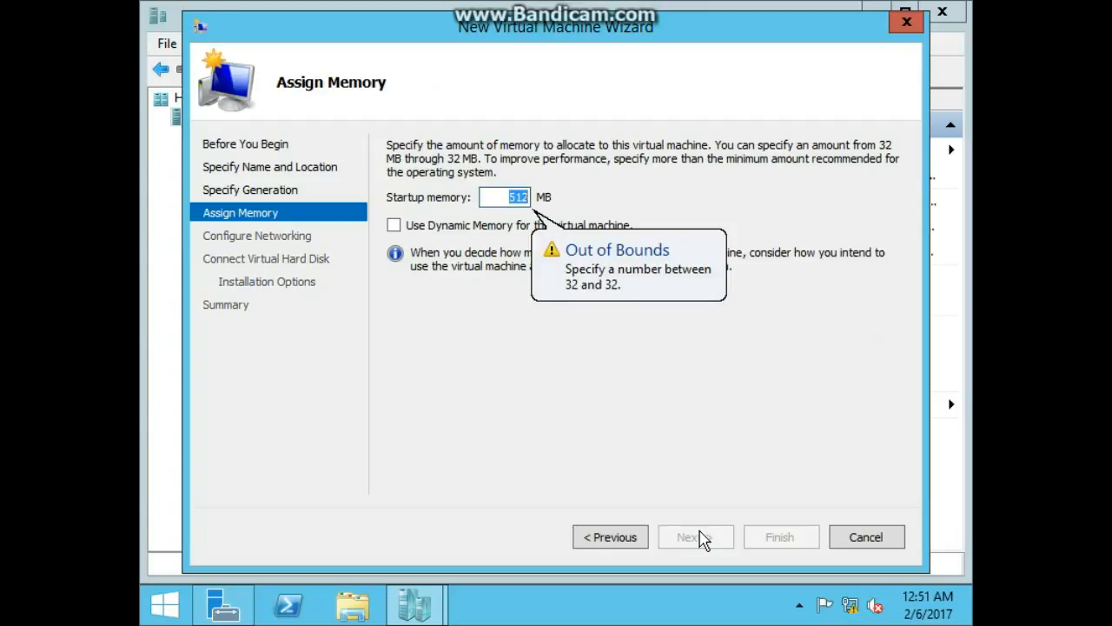
Try a startup memory of 512 MB with Dynamic Memory enabled for the virtual machine.
left_click(475, 226)
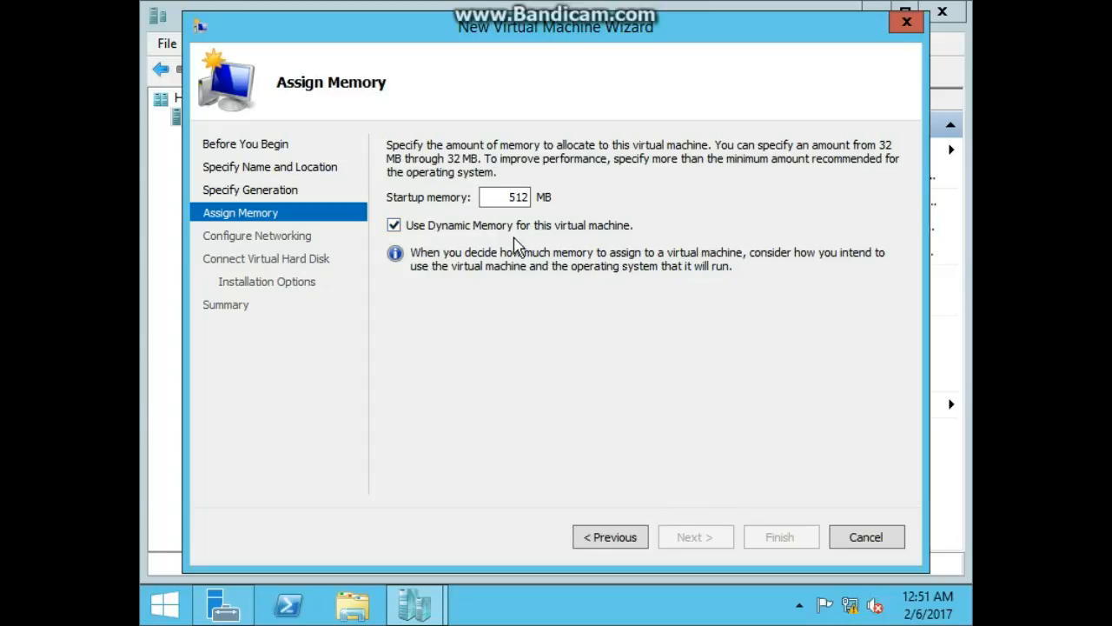
left_click(511, 234)
left_click(510, 234)
double_click(509, 197)
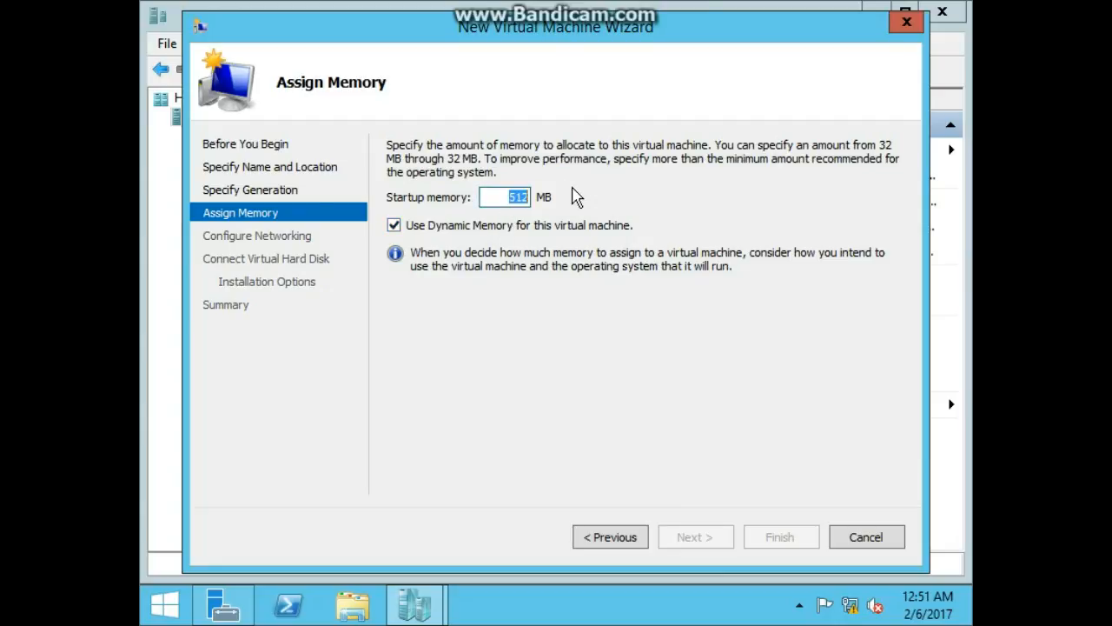
type("512")
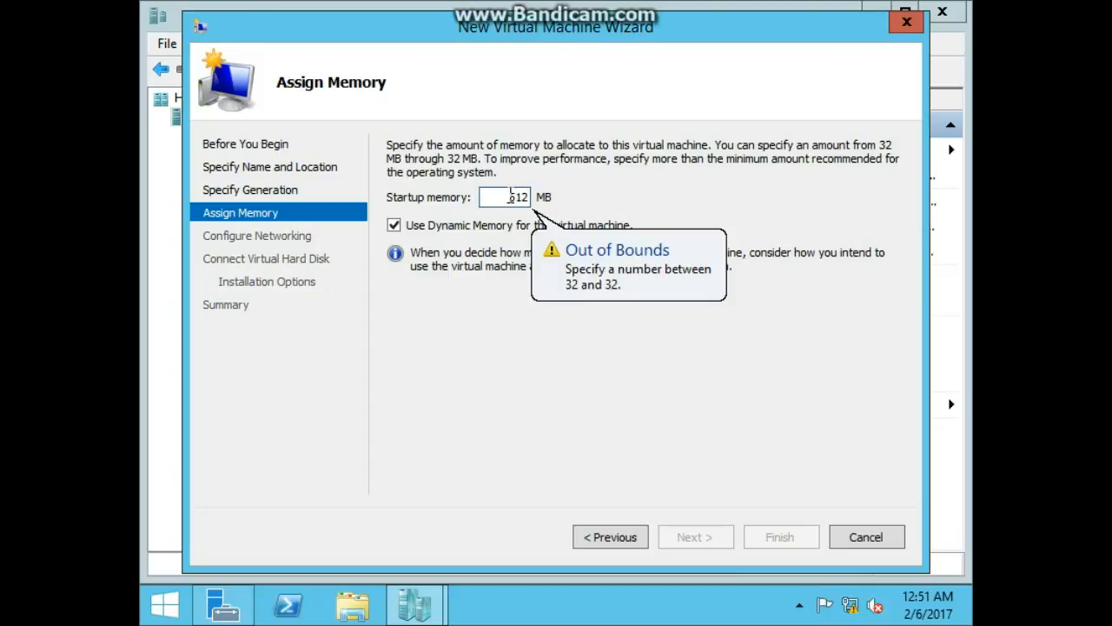
left_click(499, 226)
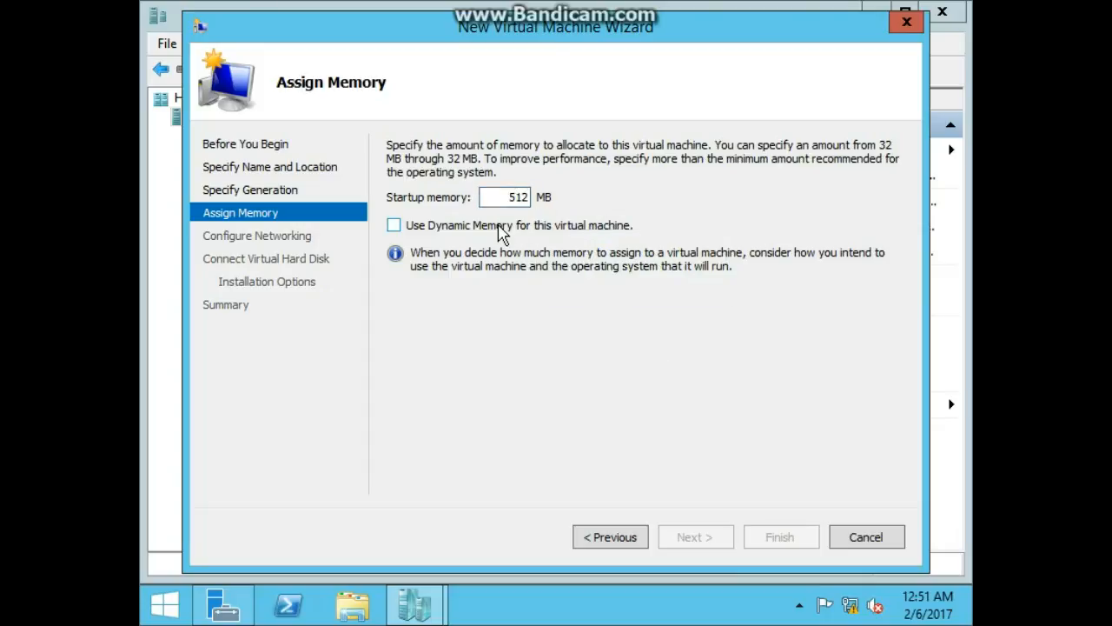
left_click(499, 226)
Set the startup memory to 256 MB and enable Dynamic Memory for the virtual machine.
left_click_drag(514, 197, 539, 208)
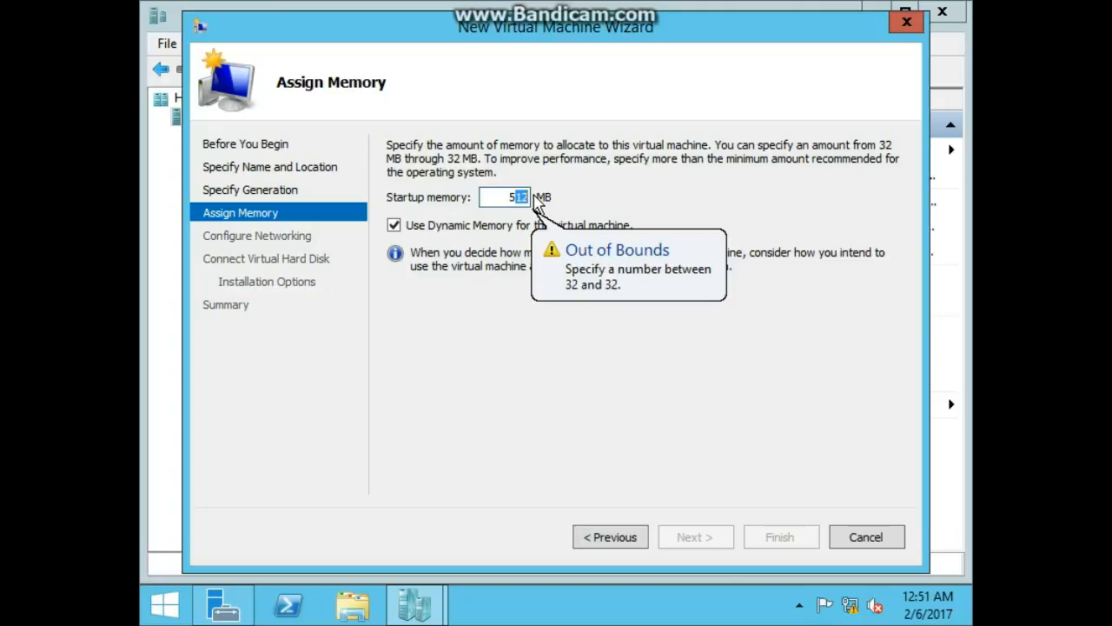
key("BackSpace")
key("BackSpace")
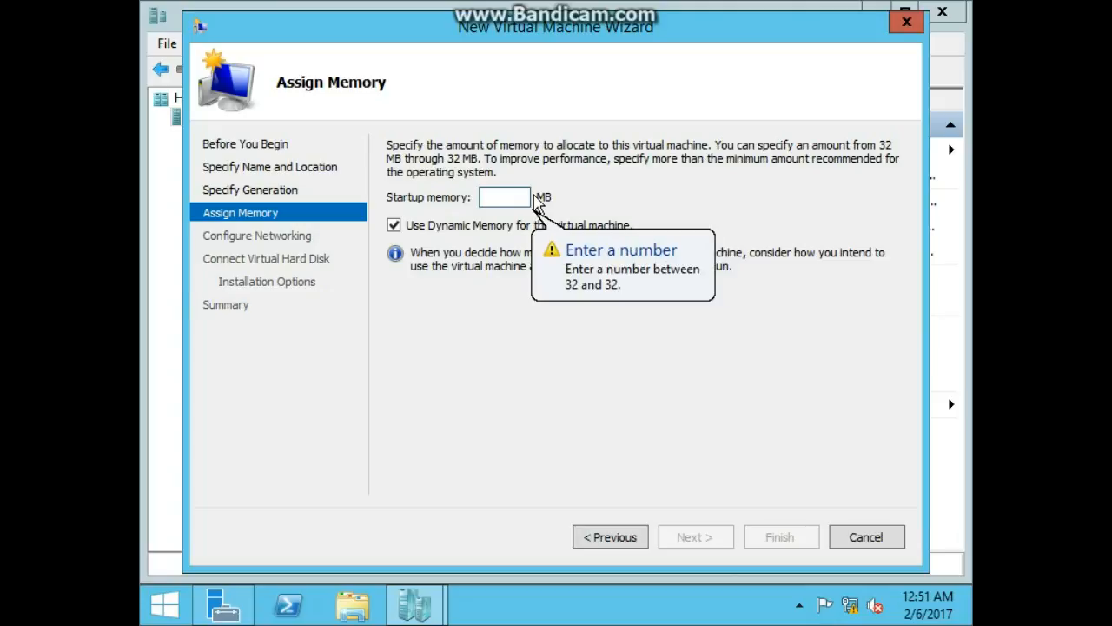
type("256")
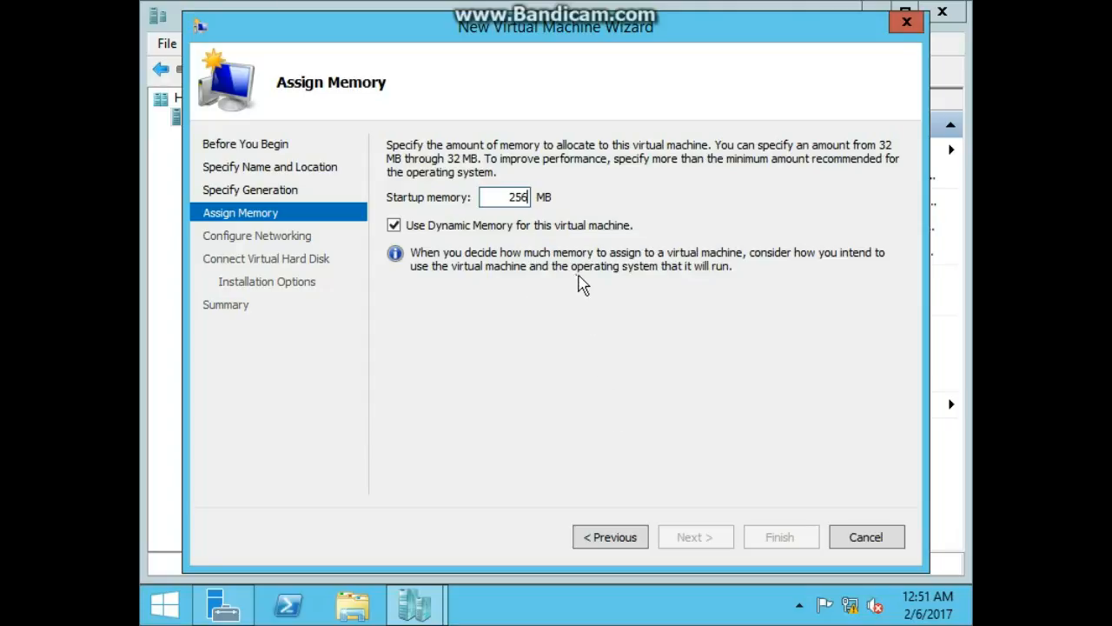
left_click(481, 230)
left_click(490, 228)
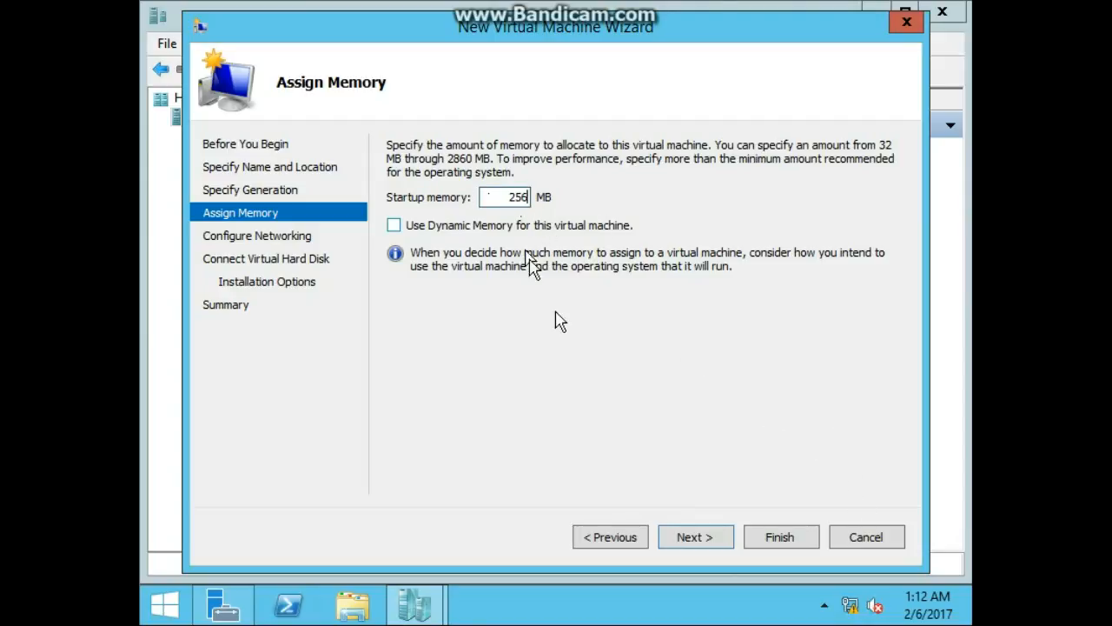
left_click(598, 228)
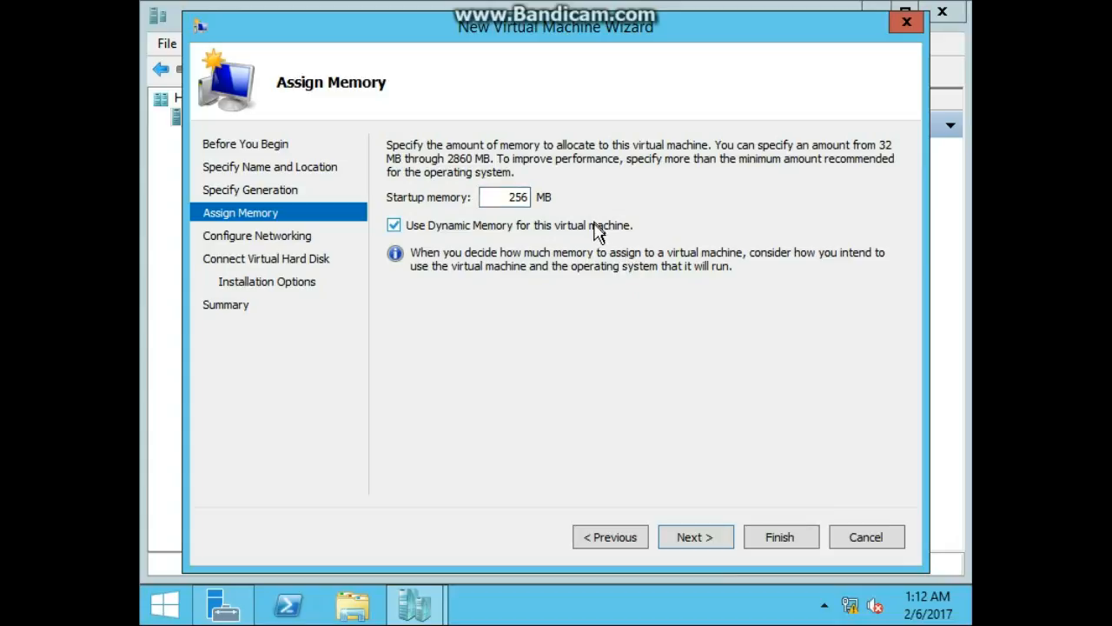
left_click(688, 543)
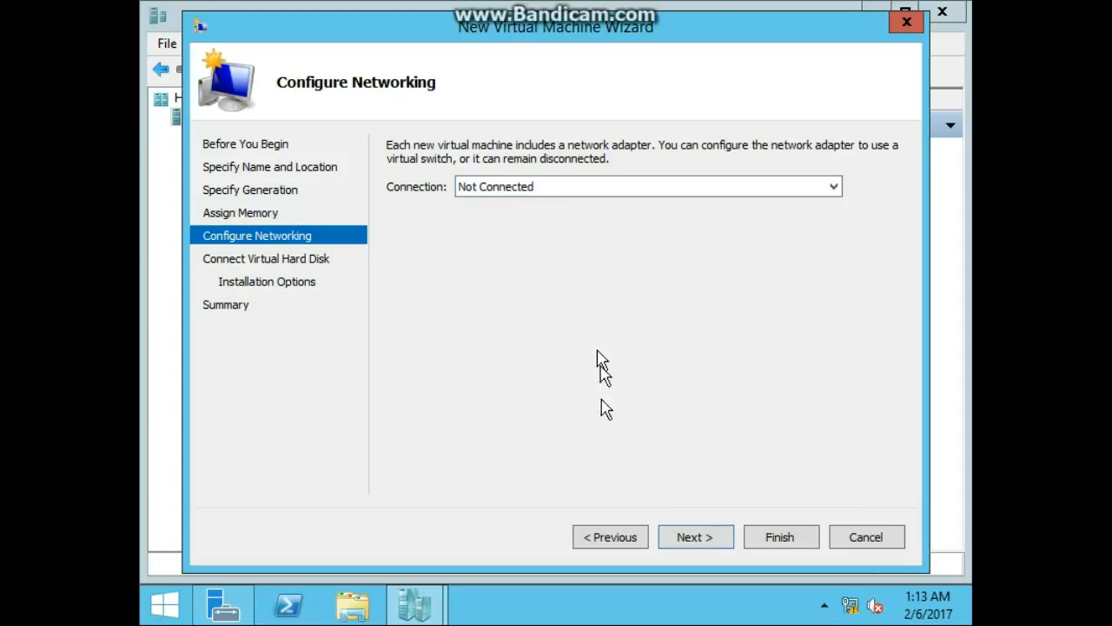
Leave the network adapter not connected and specify a new 5 GB virtual hard disk, TestVM.vhdx, in C:\VM\TestVM\Virtual Hard Disks\.
left_click(726, 545)
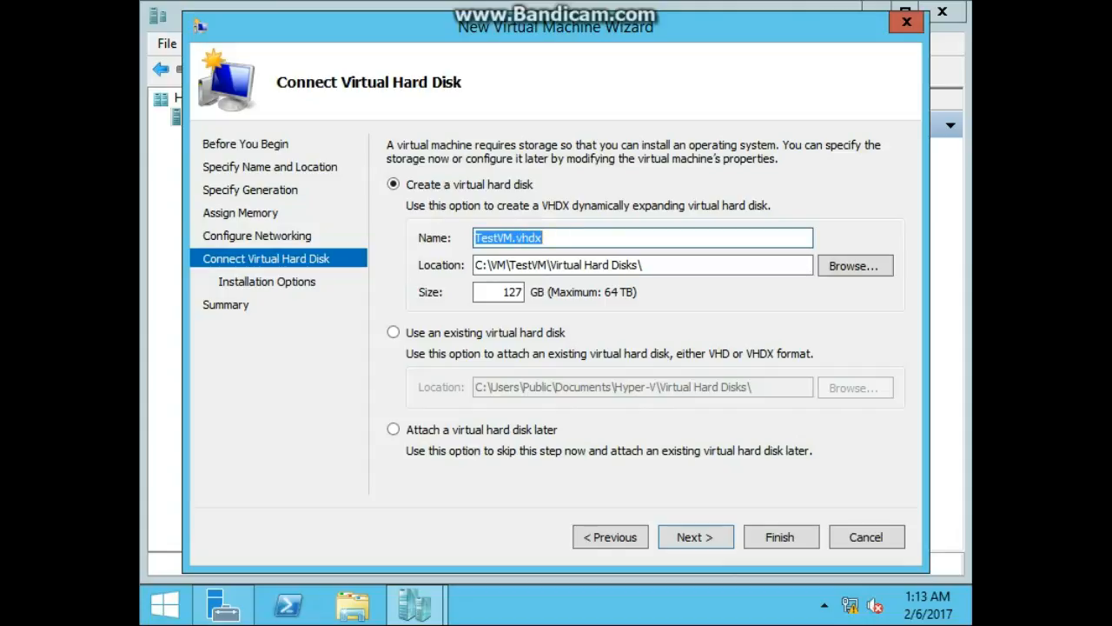
left_click(565, 235)
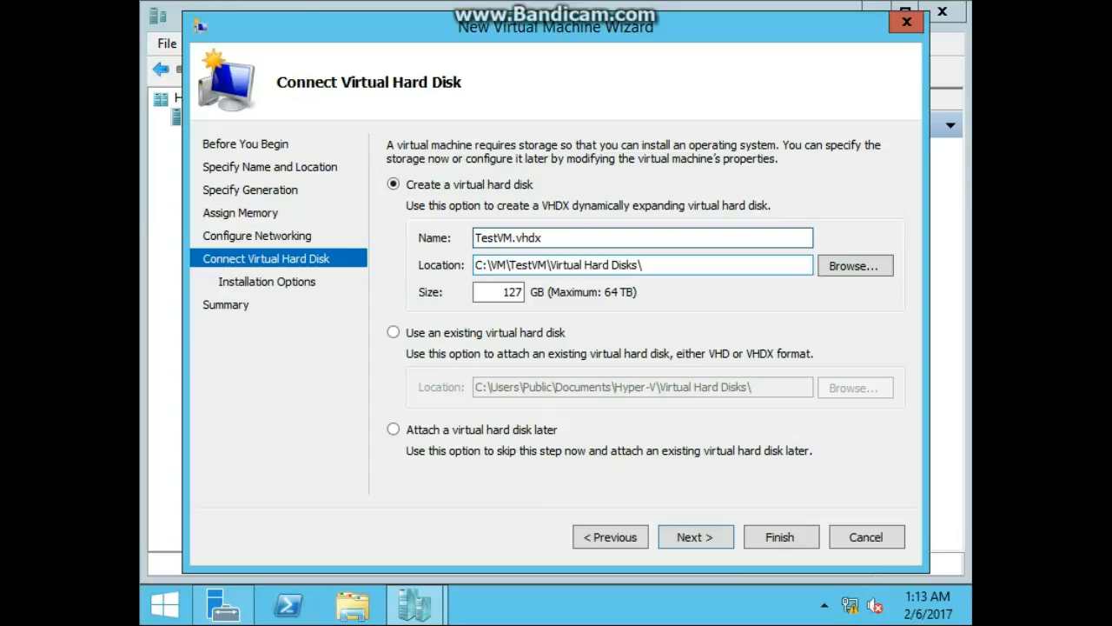
double_click(509, 292)
type("5")
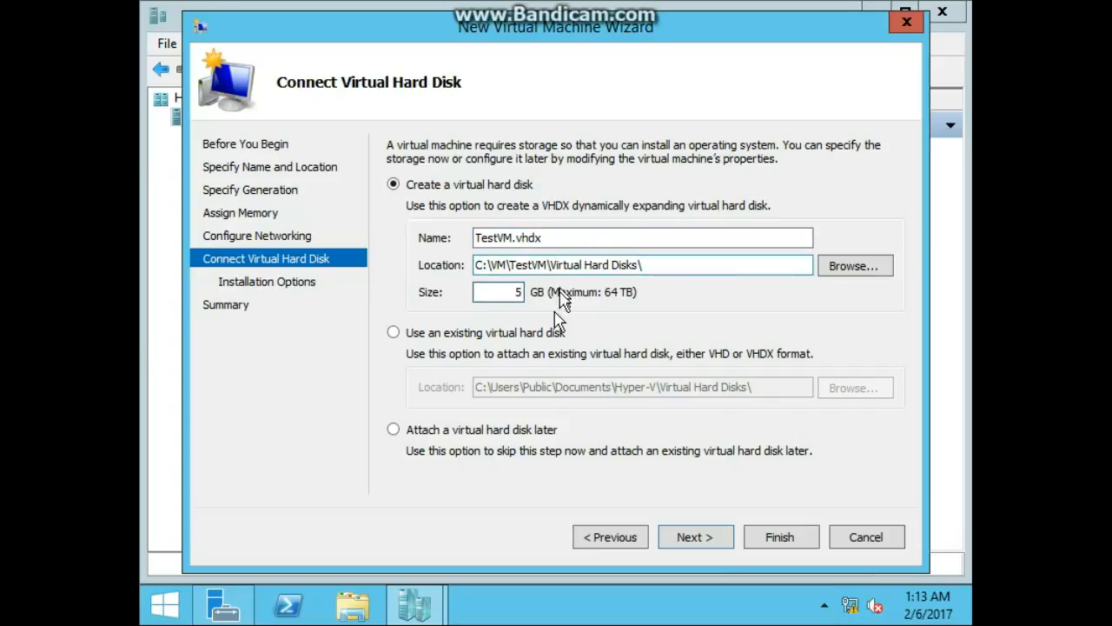
left_click(700, 544)
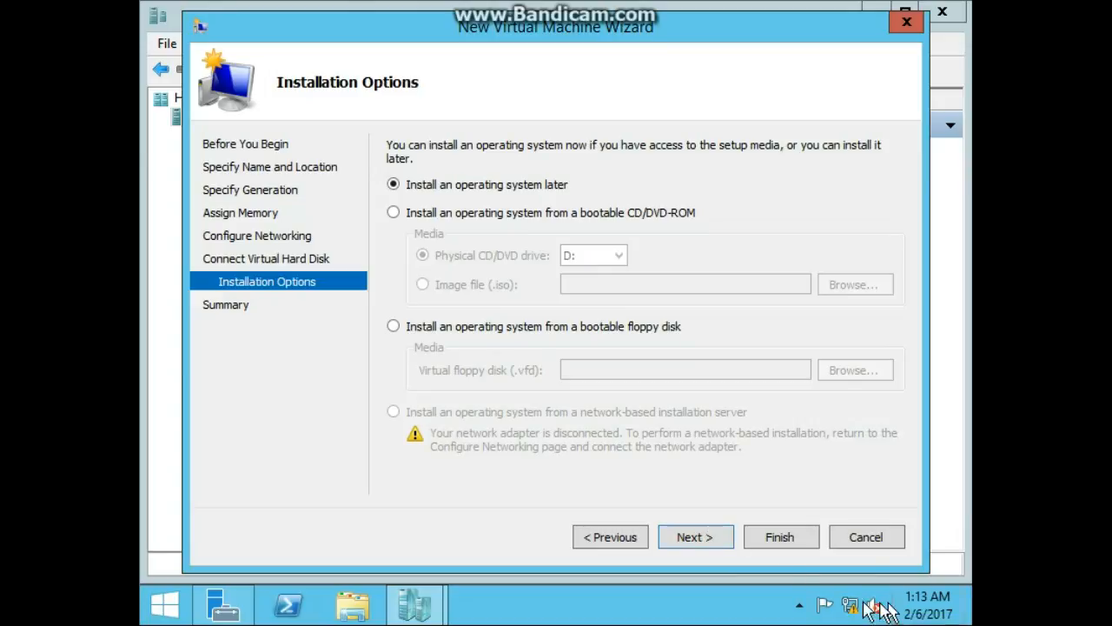
Choose to install an operating system later and finish creating the virtual machine.
left_click(688, 537)
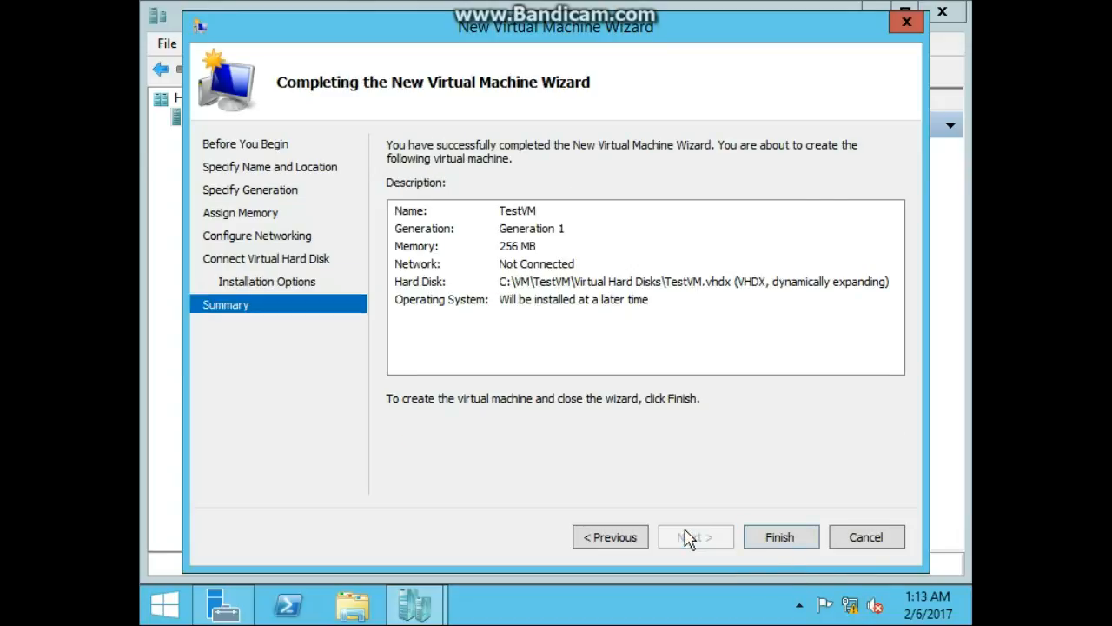
left_click(768, 542)
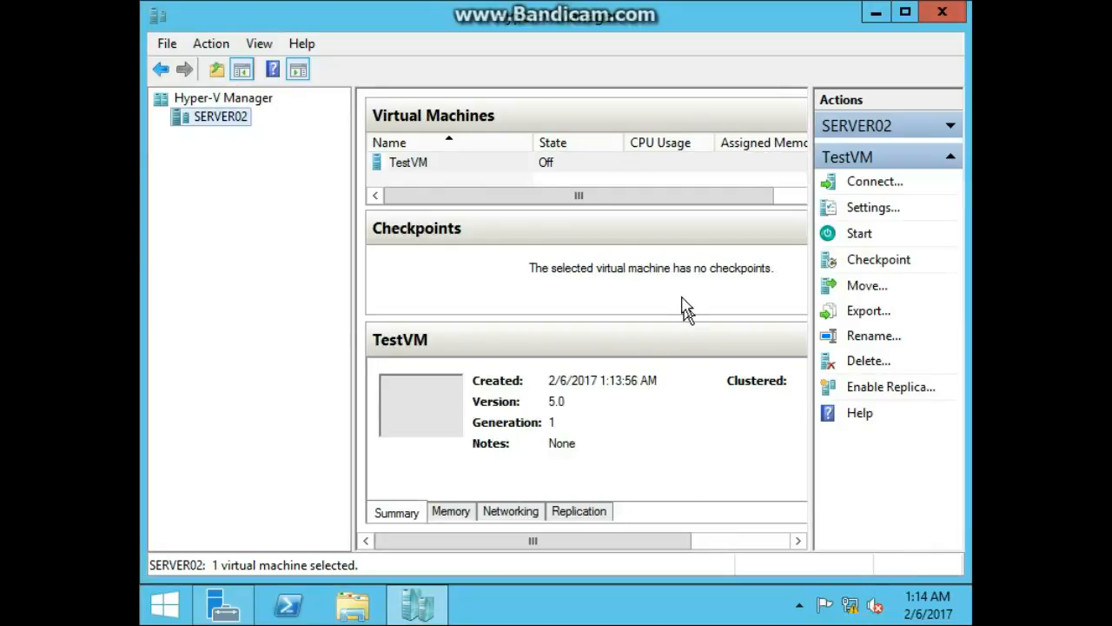
Start moving TestVM and choose to move only the virtual machine's storage.
right_click(444, 168)
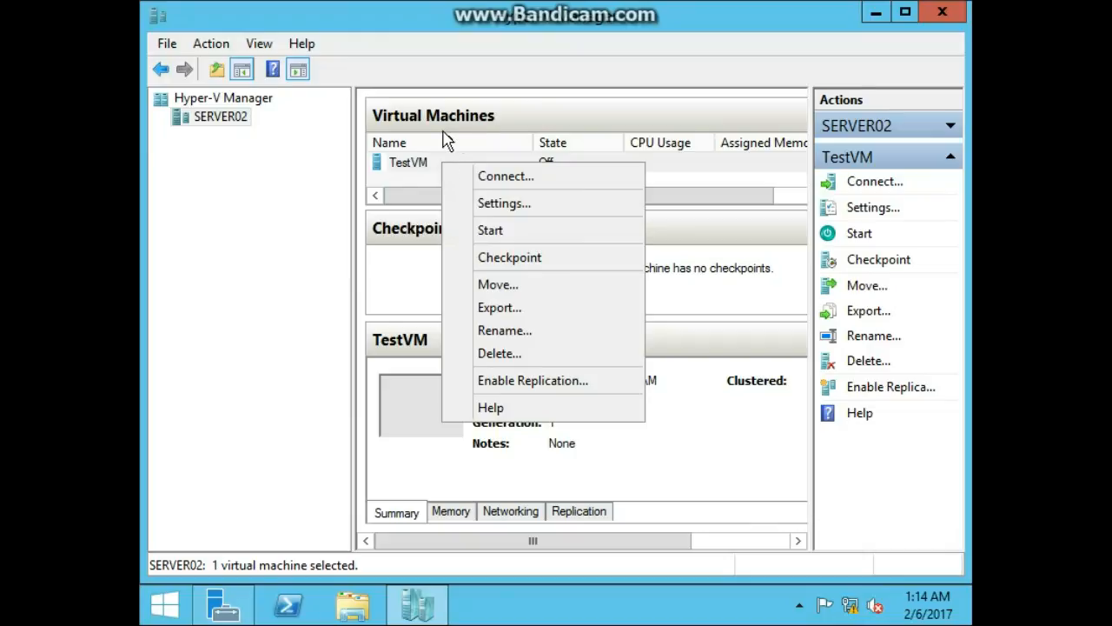
left_click(526, 285)
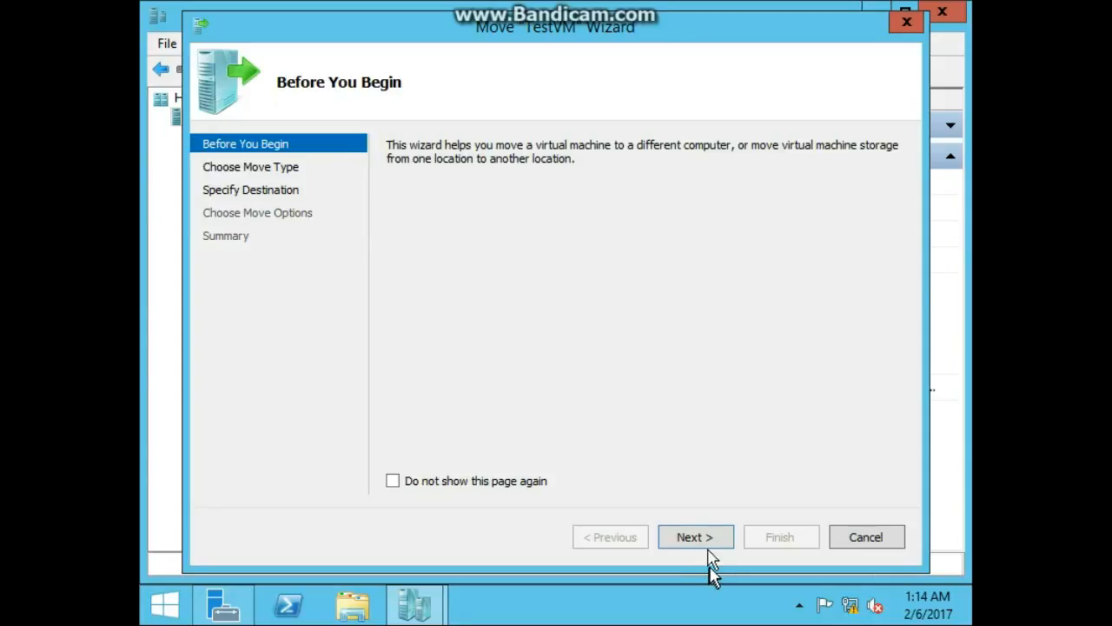
left_click(706, 545)
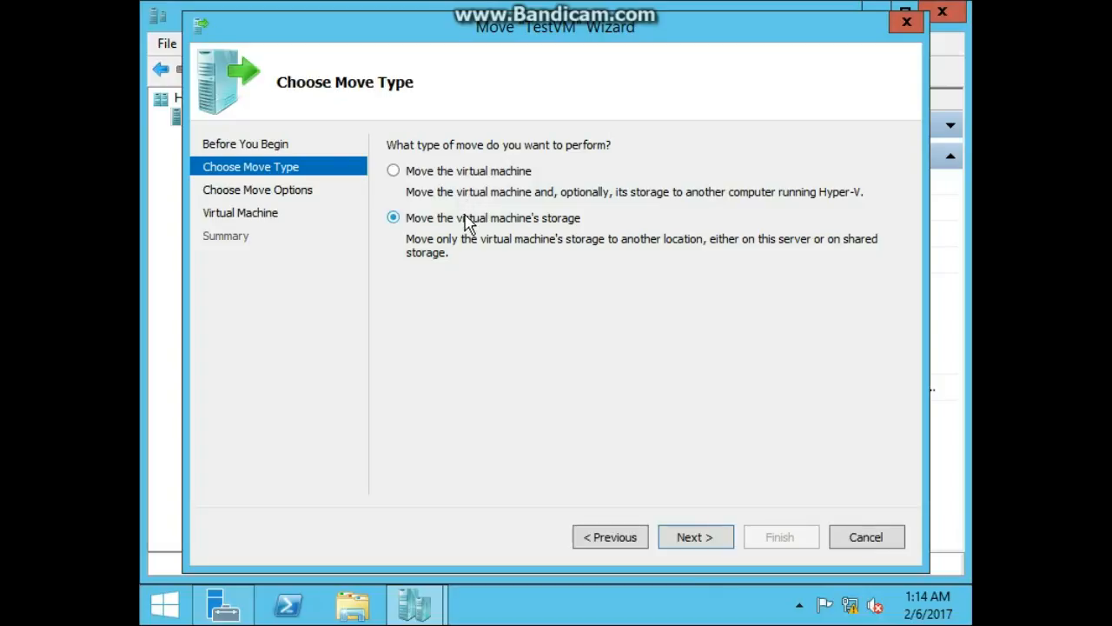
left_click(685, 544)
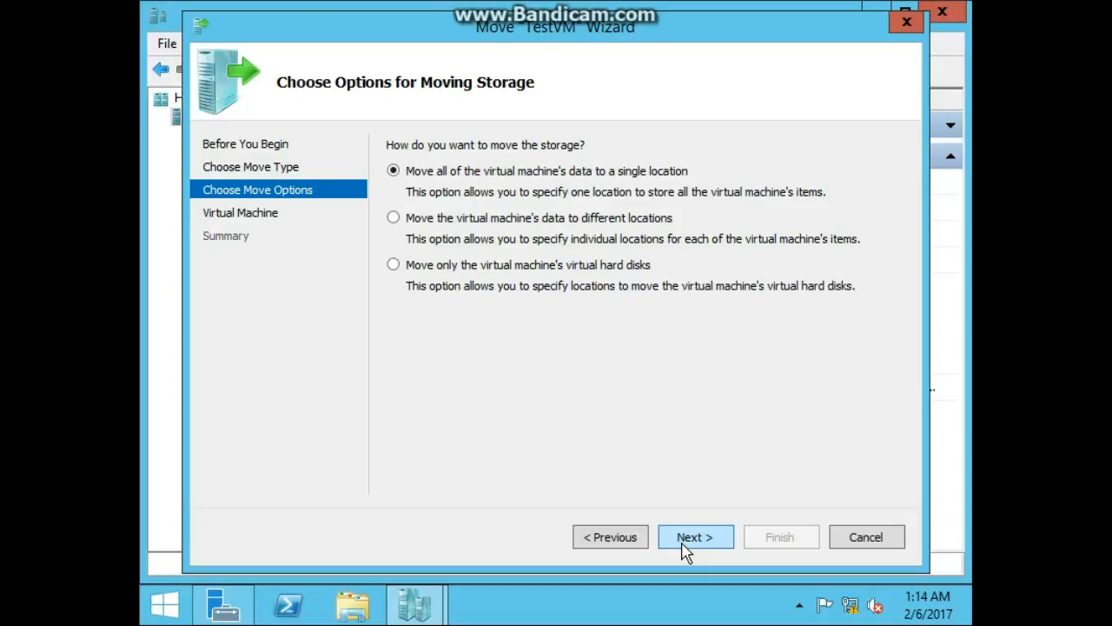
Move all of TestVM's data to the single location C:\VM2 and finish the storage move.
left_click(685, 546)
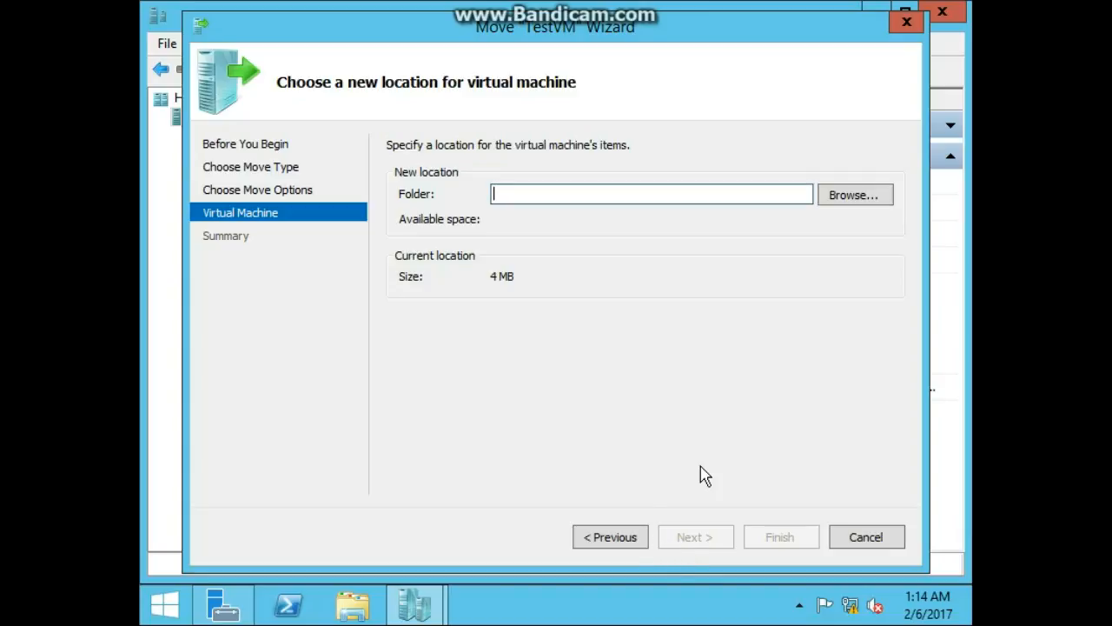
type("C:")
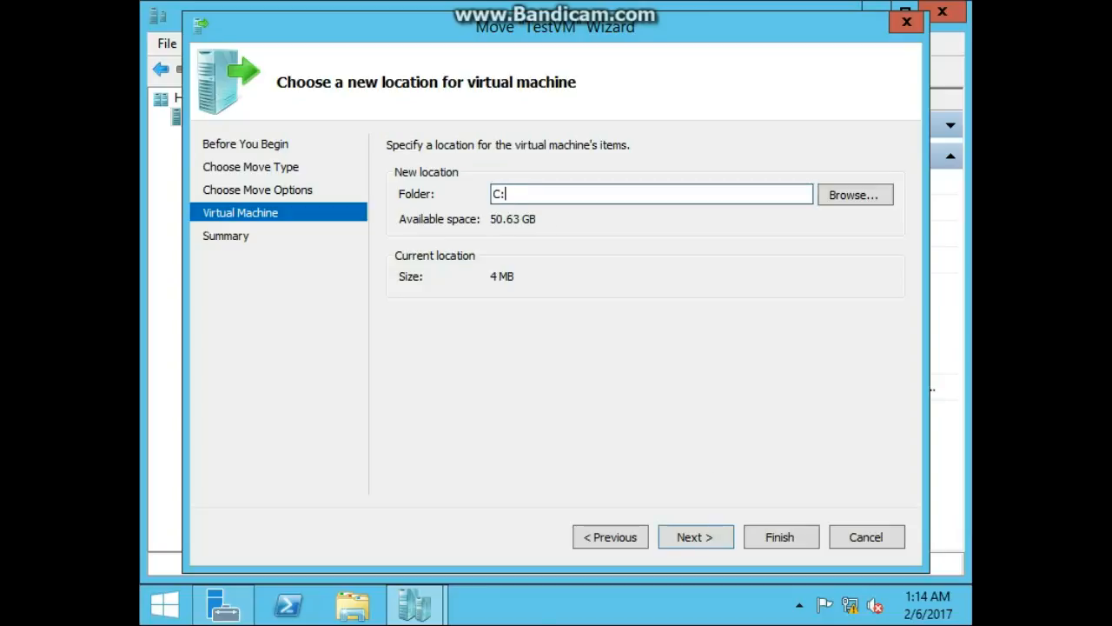
type("\\VM2")
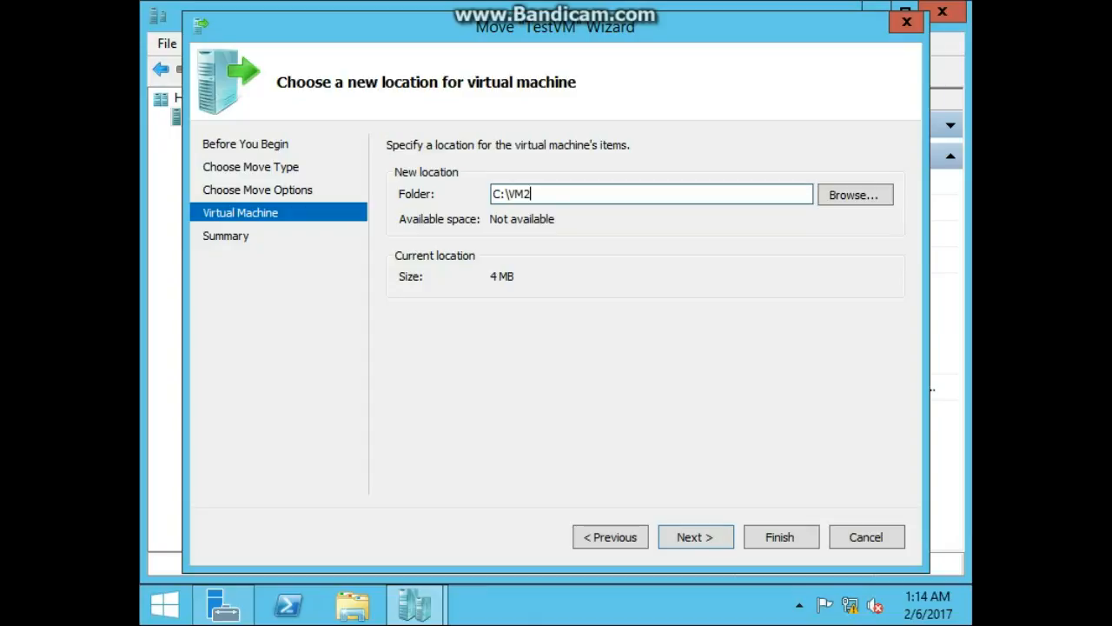
left_click(728, 539)
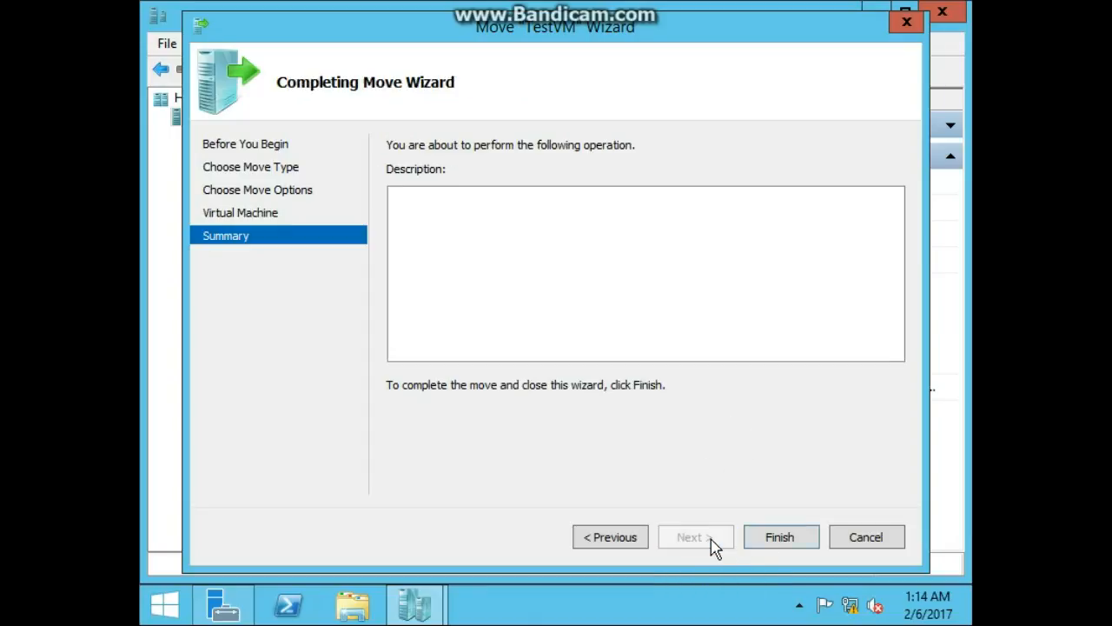
left_click(776, 540)
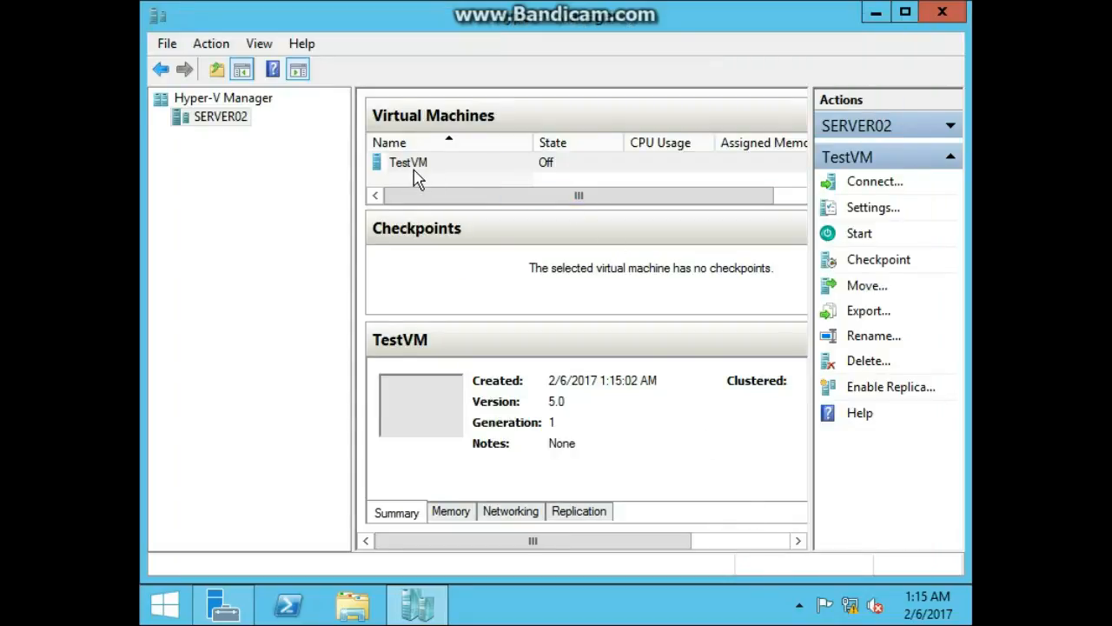
Inspect the hard drive settings of TestVM to check where its virtual hard disk is stored.
right_click(416, 174)
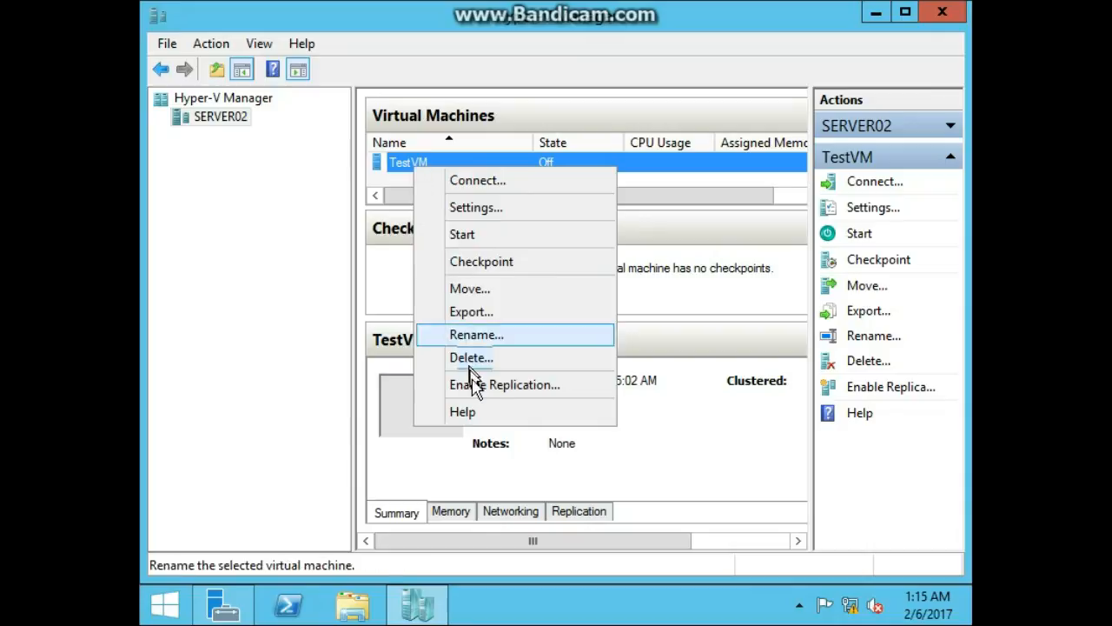
left_click(483, 211)
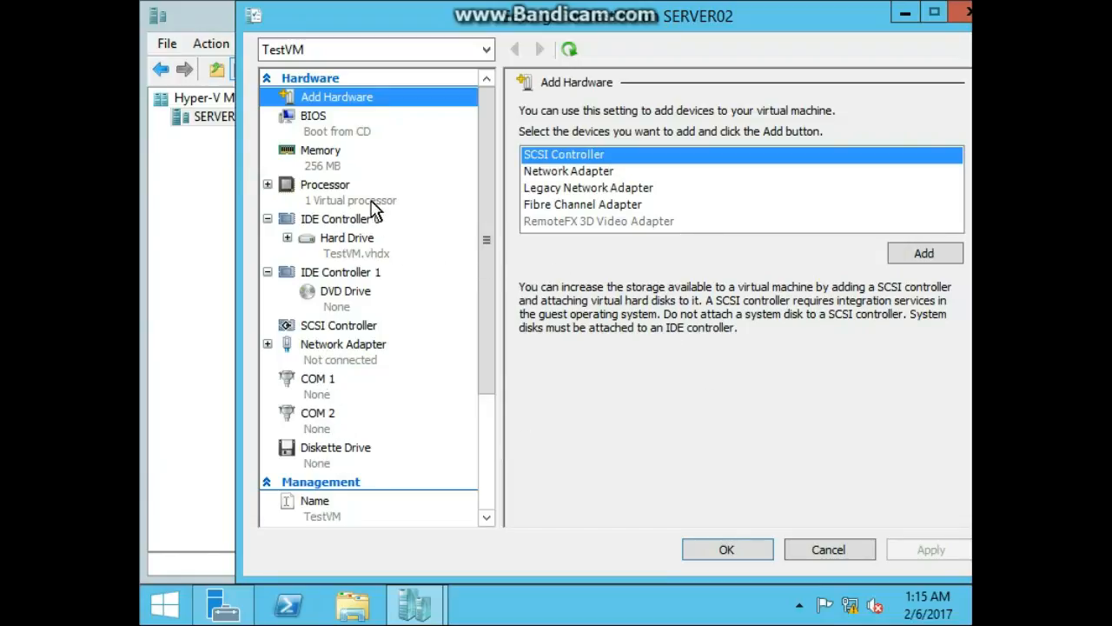
left_click(369, 256)
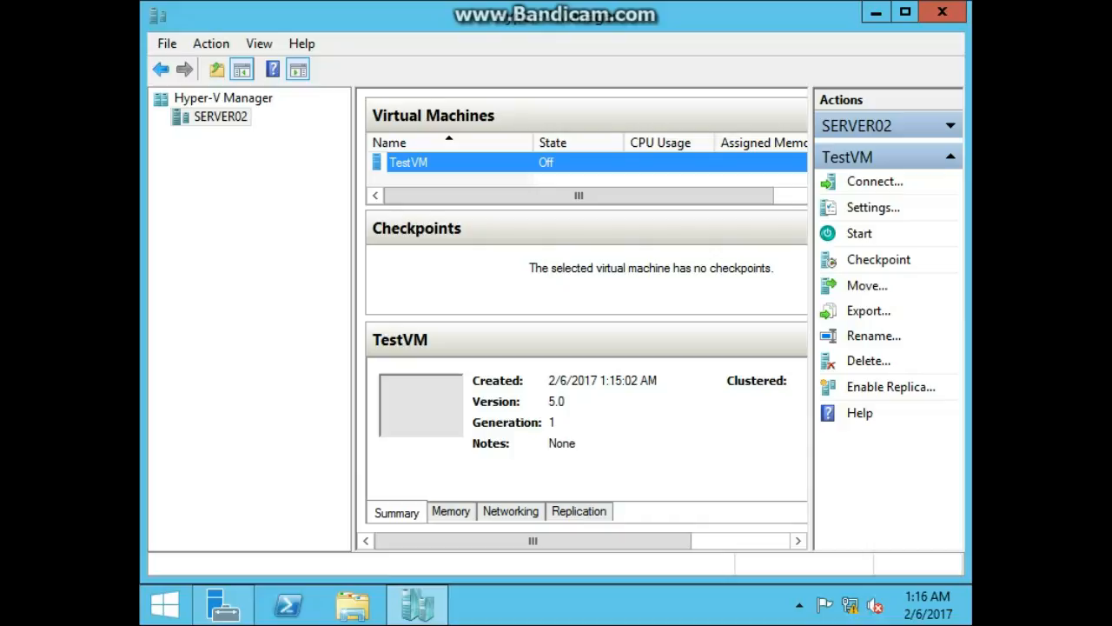
Configure SERVER02's Hyper-V settings to use any available network for incoming live migrations.
right_click(188, 120)
left_click(276, 186)
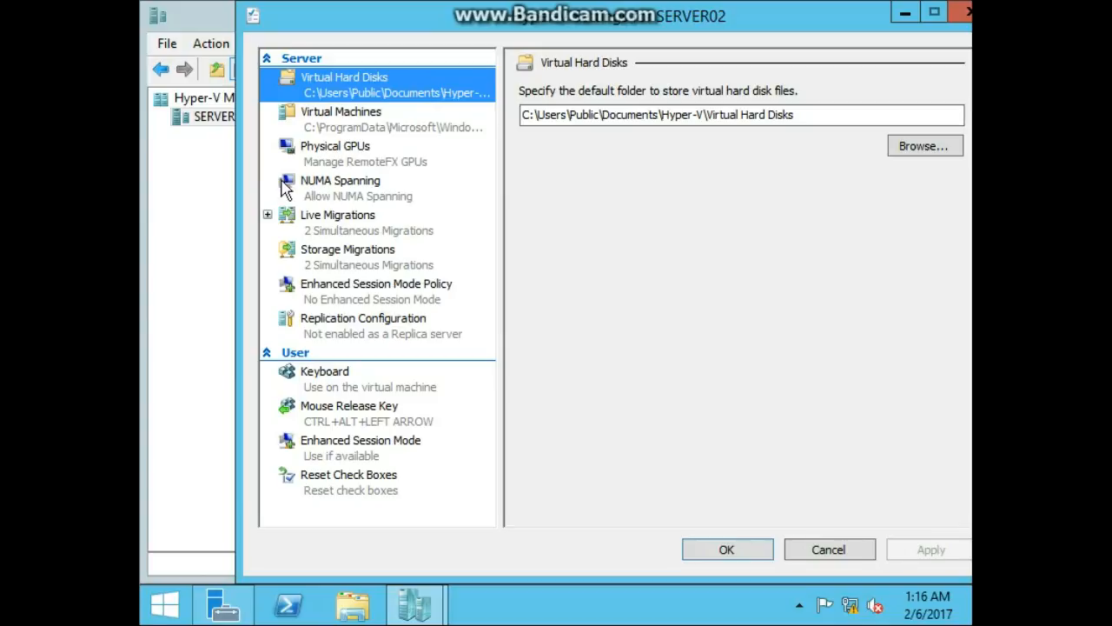
left_click(309, 222)
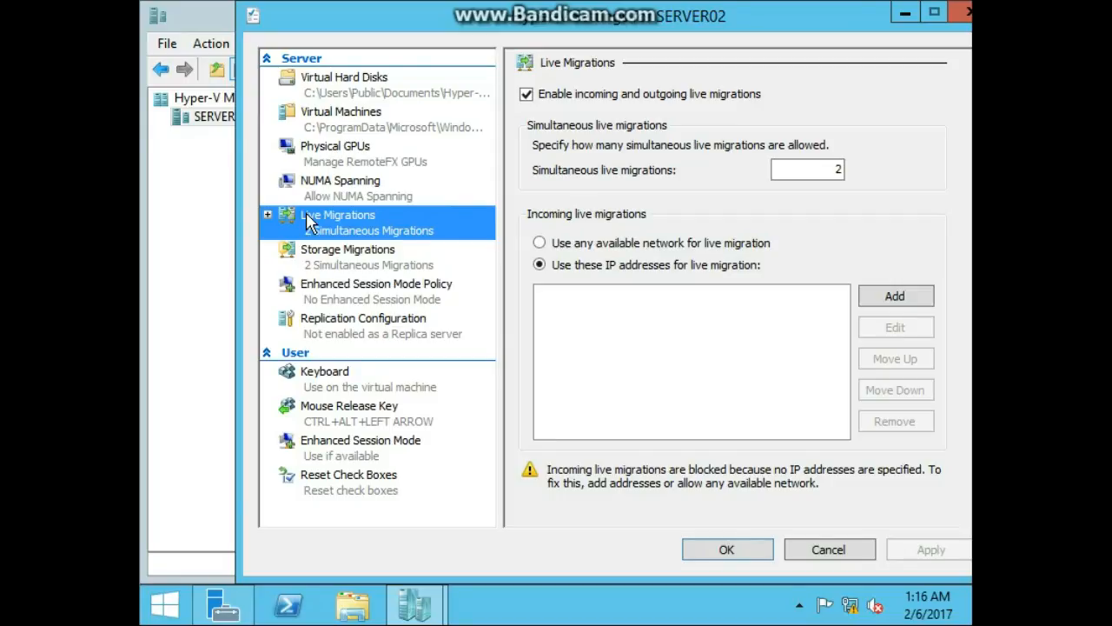
left_click(576, 243)
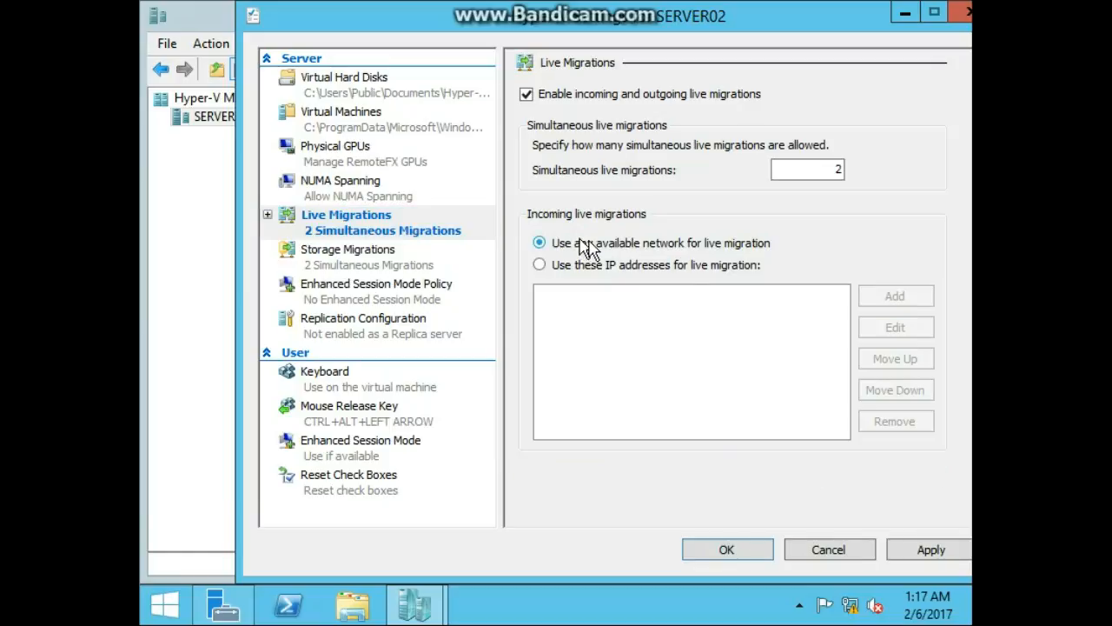
left_click(746, 554)
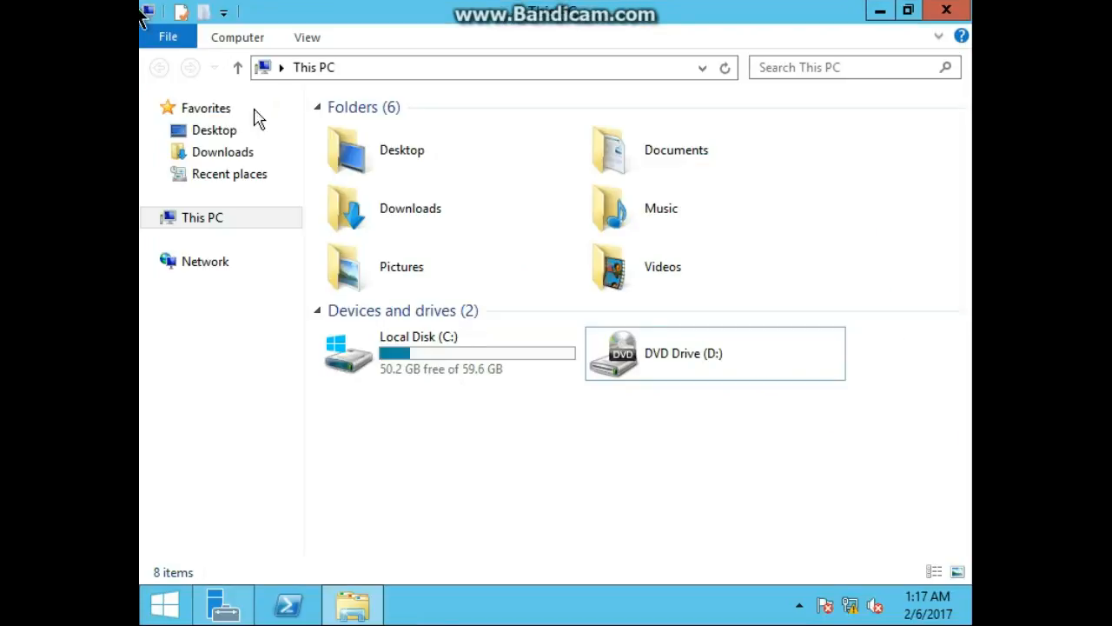
On Server01, minimize File Explorer and launch Hyper-V Manager from Server Manager.
left_click(880, 12)
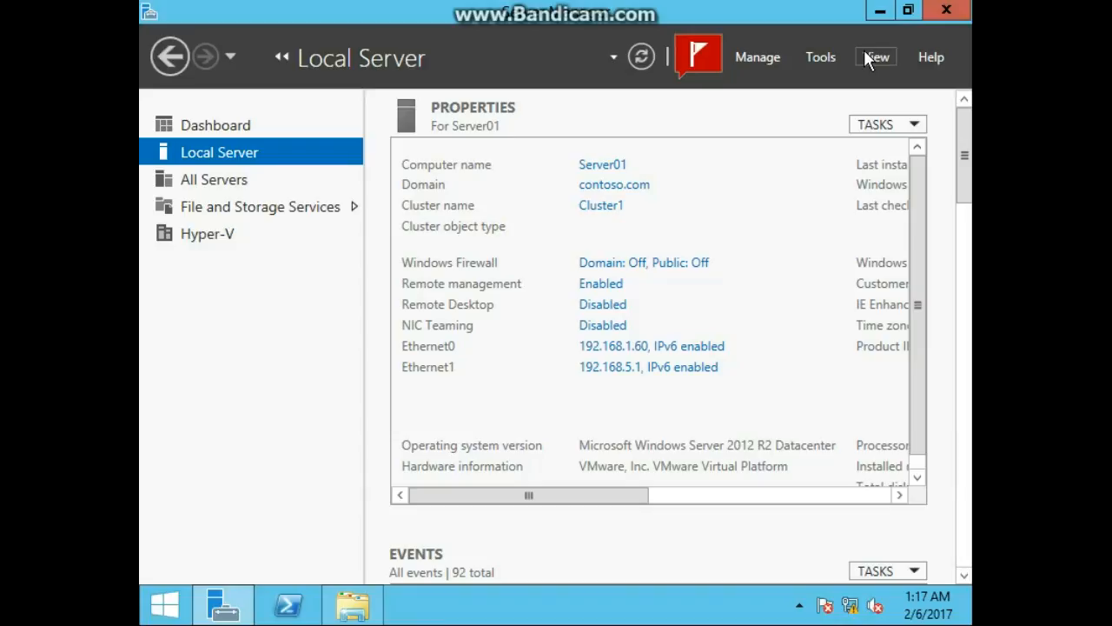
left_click(823, 57)
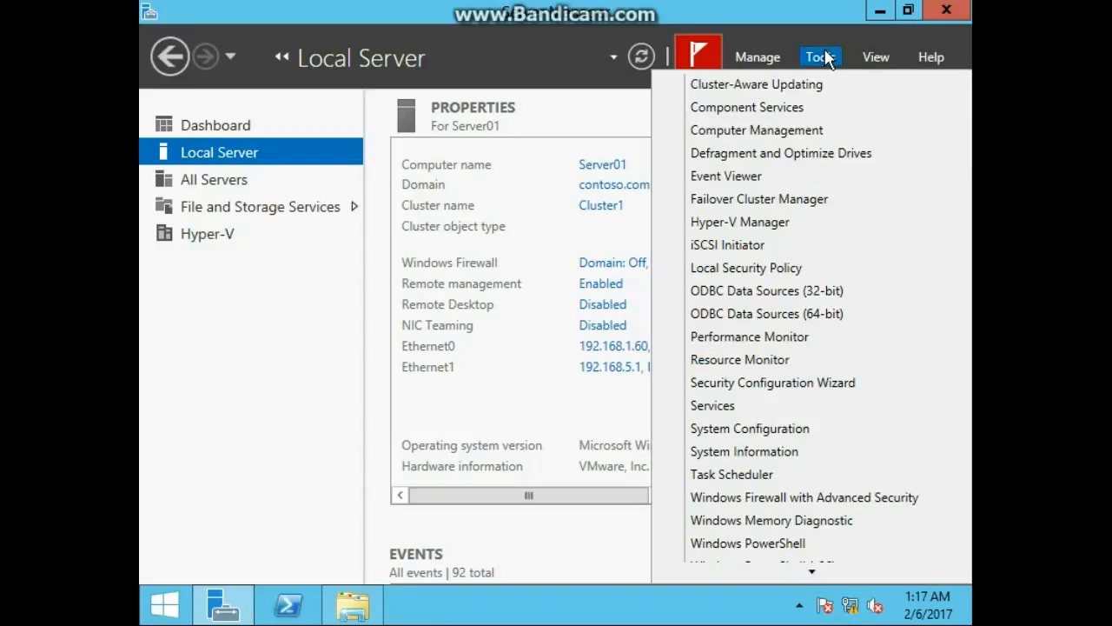
left_click(813, 220)
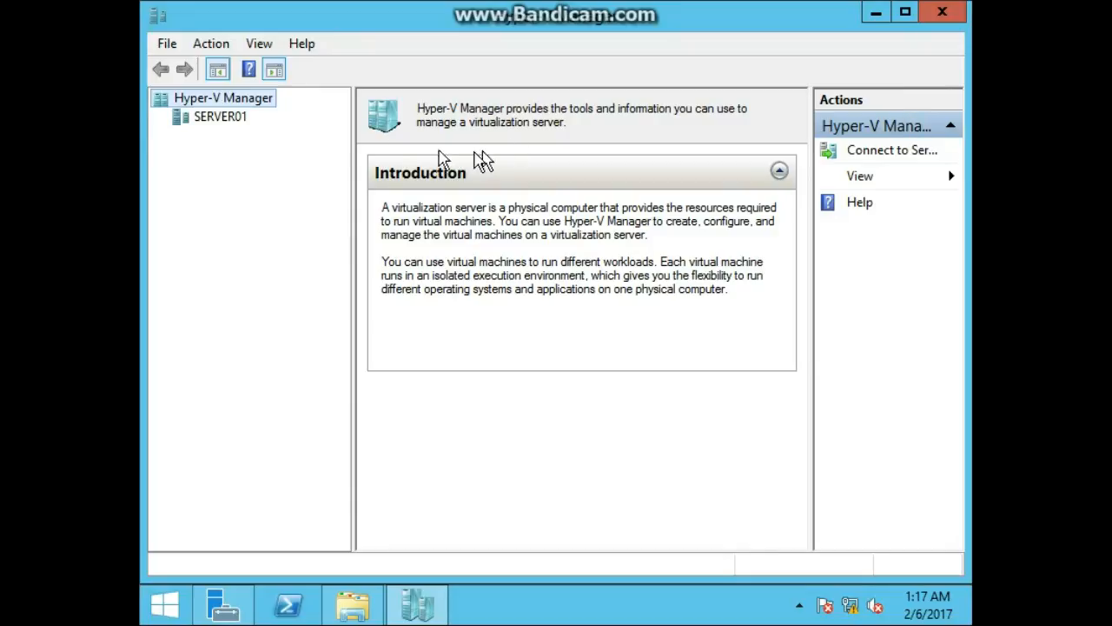
Configure SERVER01's Hyper-V settings to use any available network for incoming live migrations.
left_click(223, 119)
right_click(223, 122)
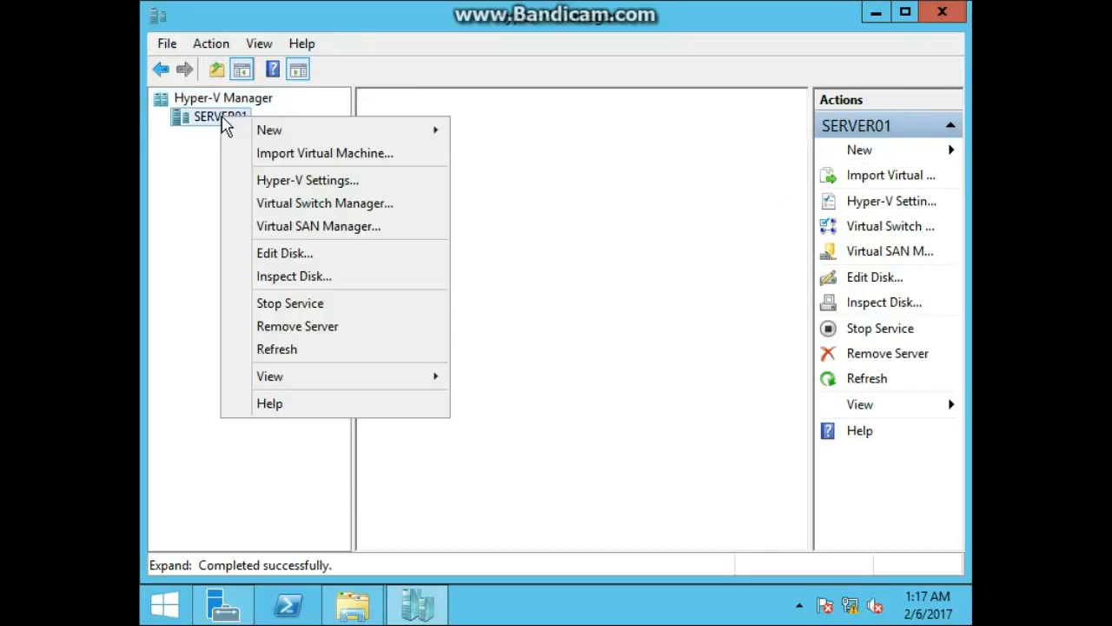
left_click(296, 181)
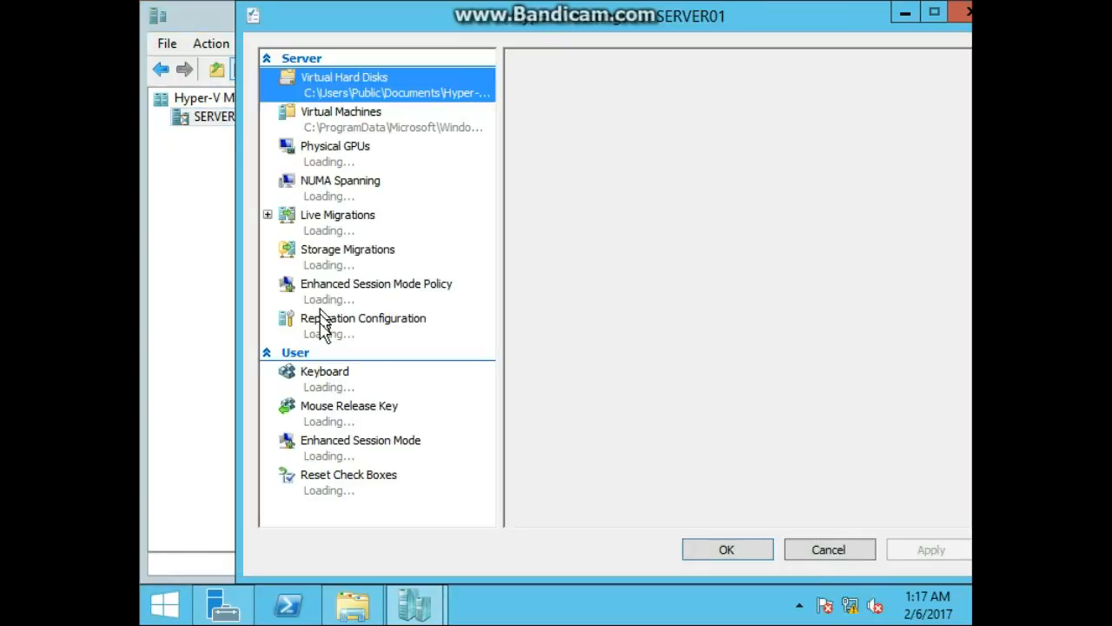
left_click(305, 228)
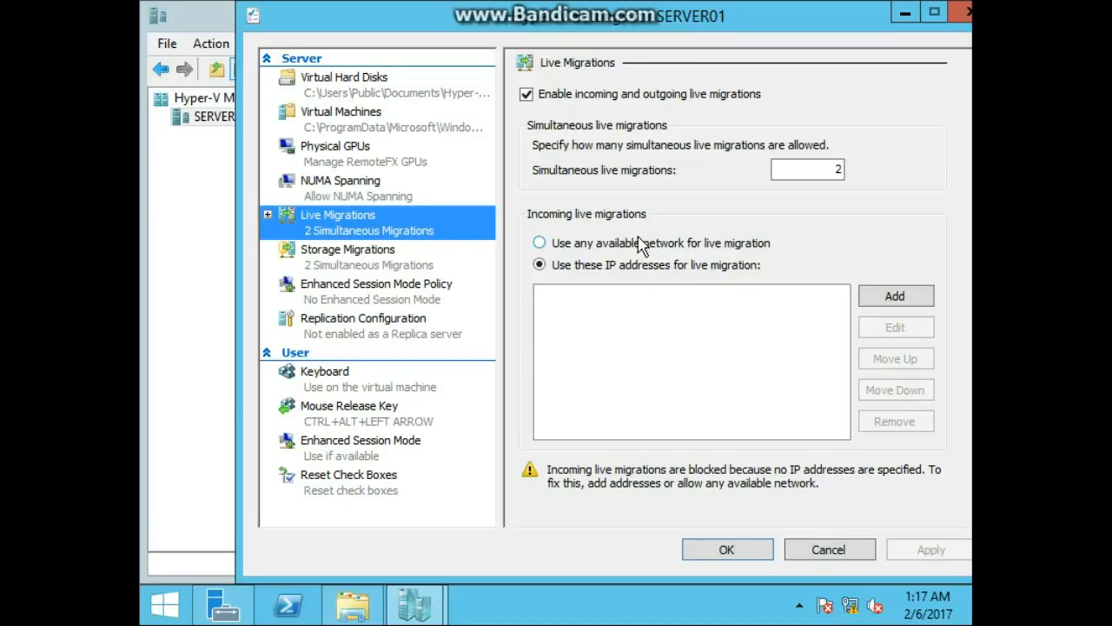
left_click(640, 244)
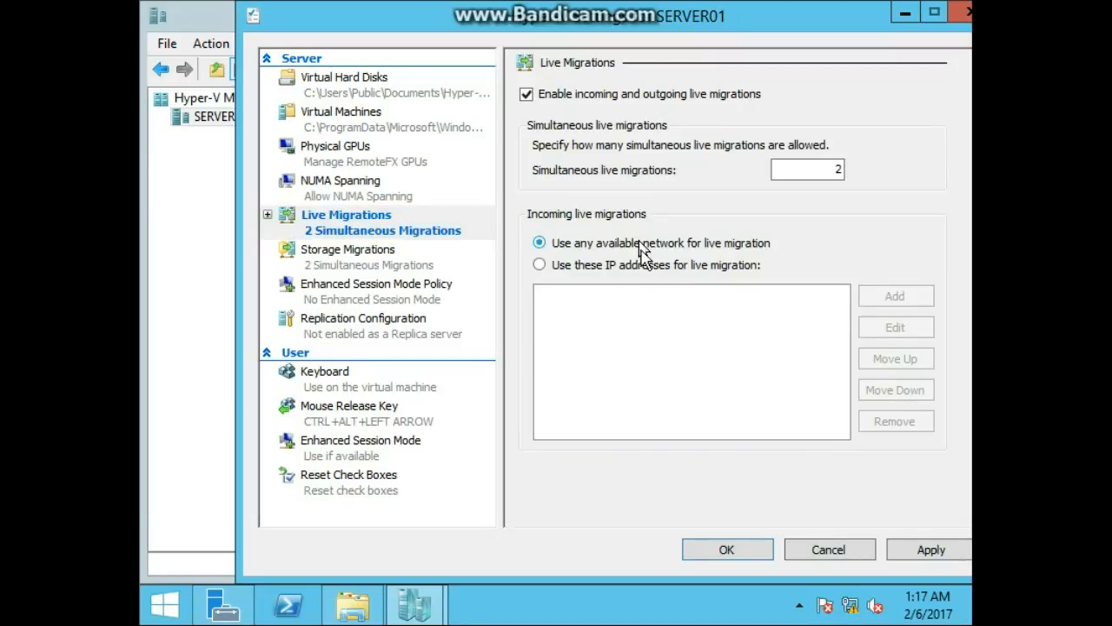
left_click(725, 548)
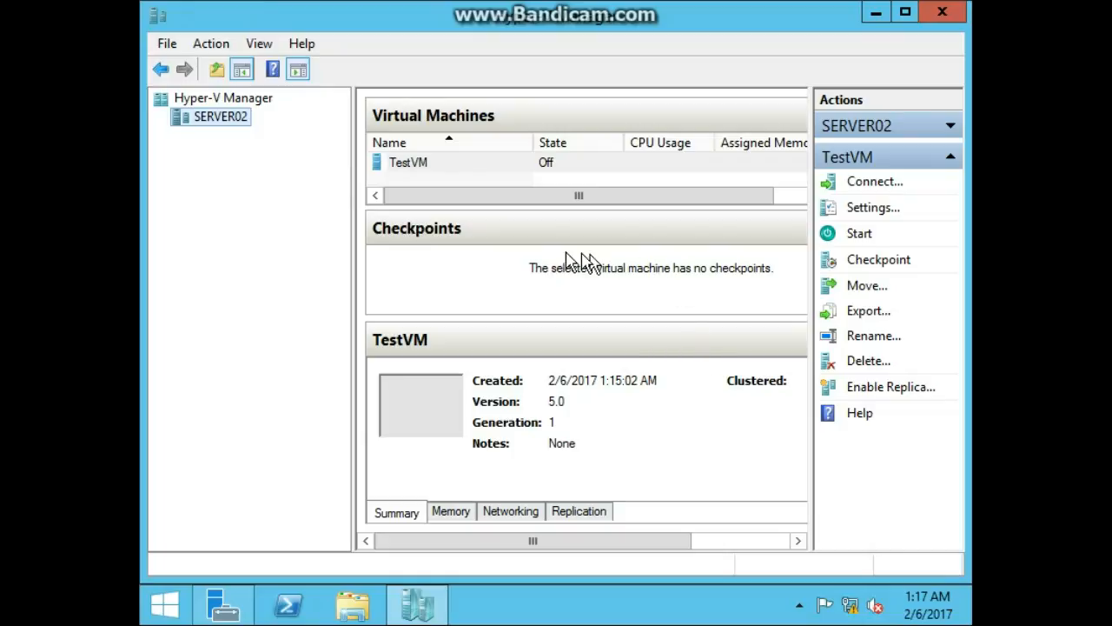
On SERVER02, start moving the TestVM virtual machine to another computer, with Server01 as the destination.
left_click(441, 165)
right_click(441, 165)
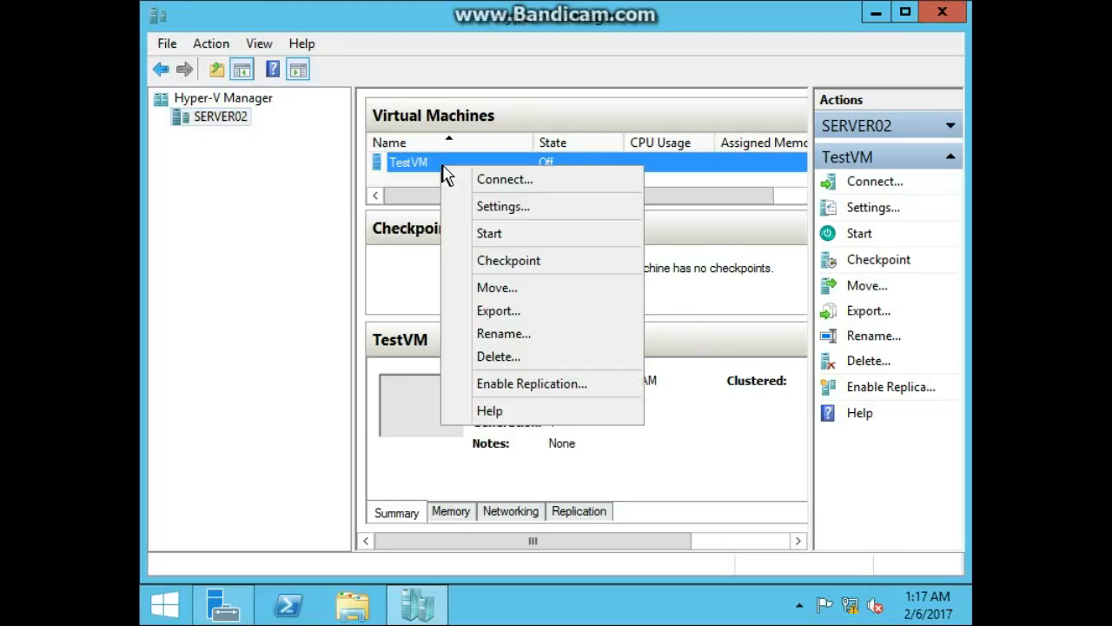
left_click(517, 261)
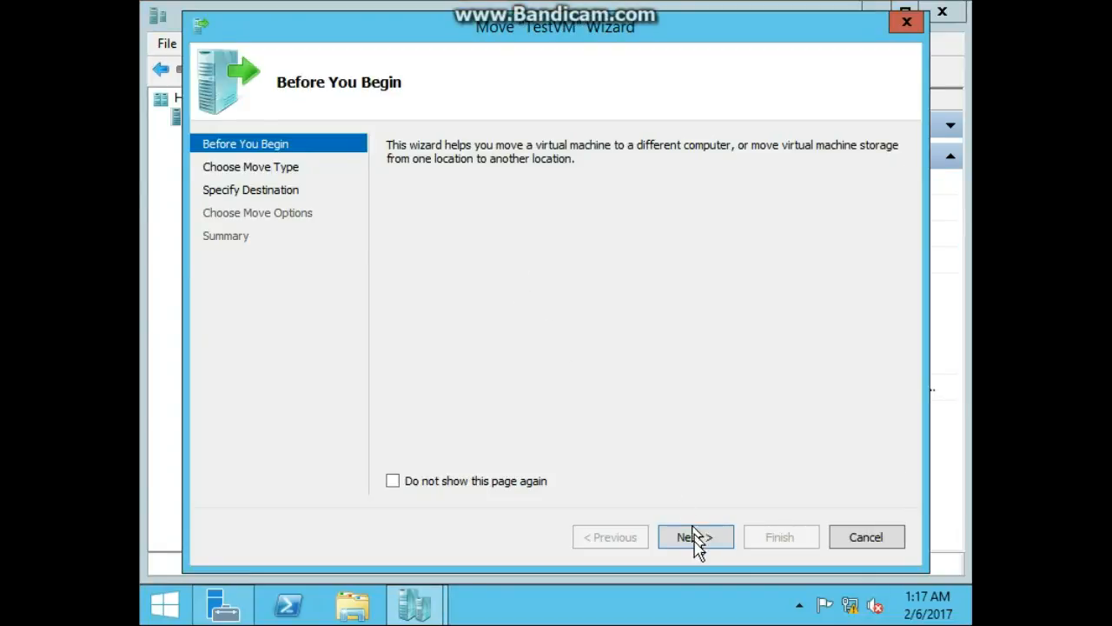
left_click(693, 538)
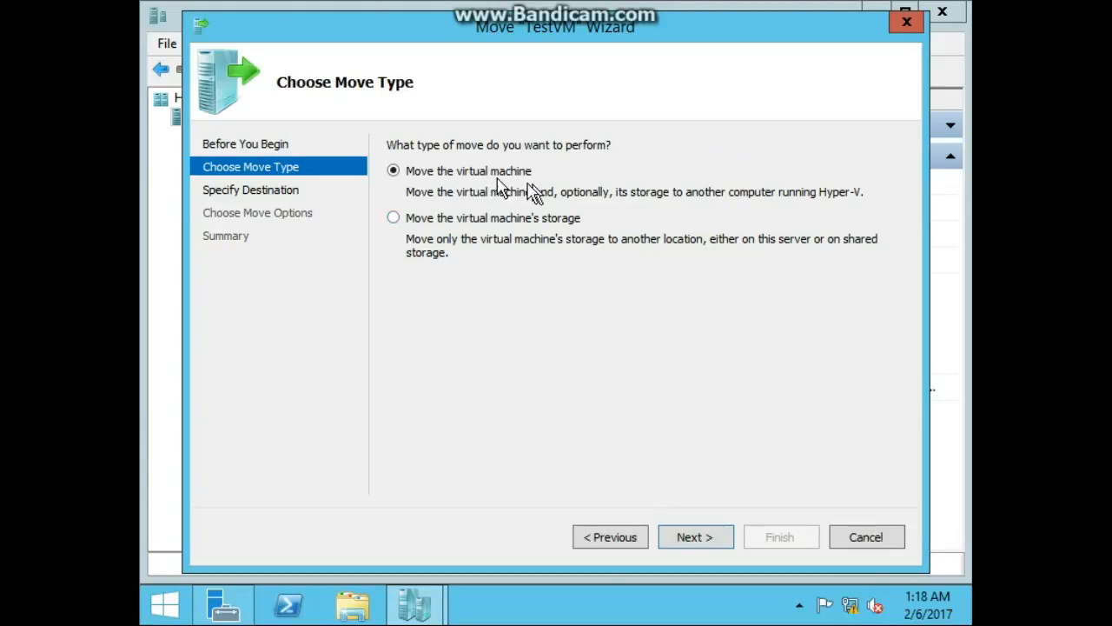
left_click(677, 536)
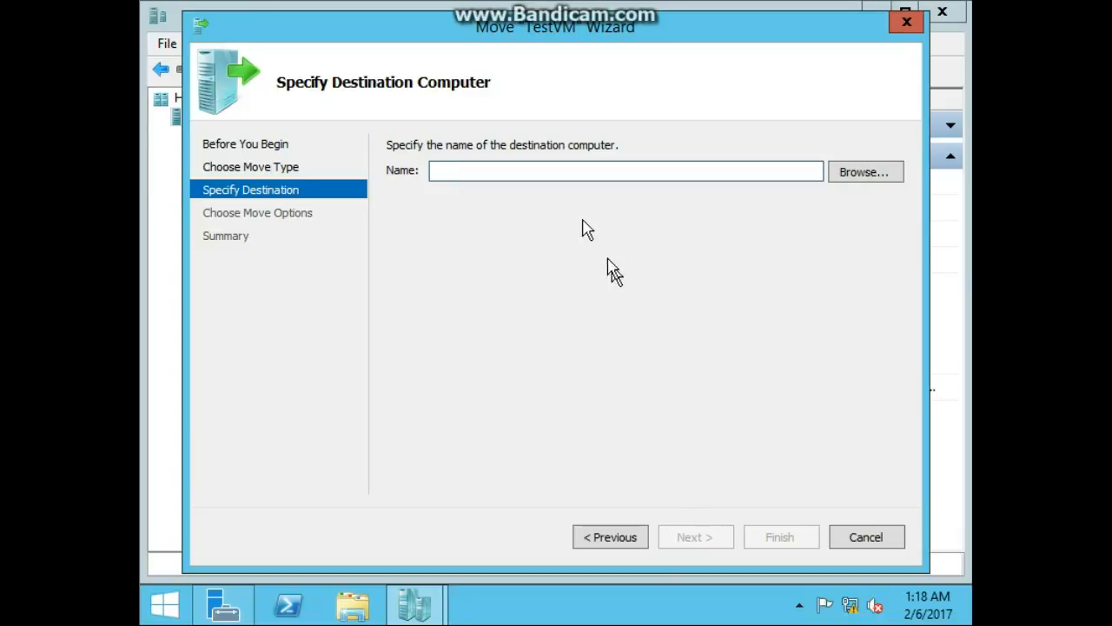
type("S")
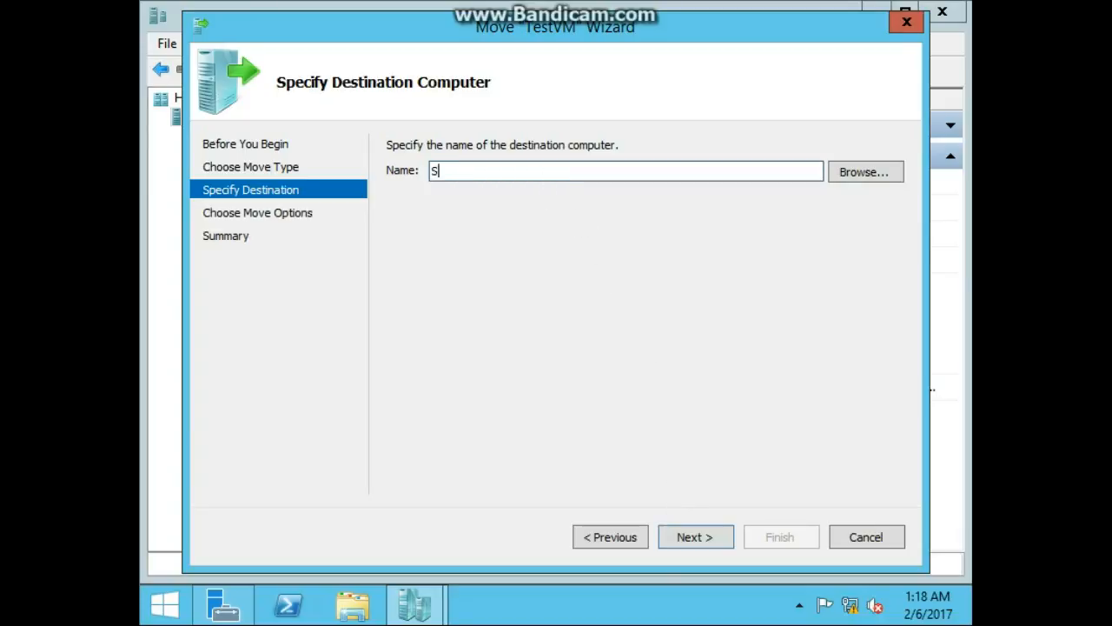
type("erver01")
left_click(690, 537)
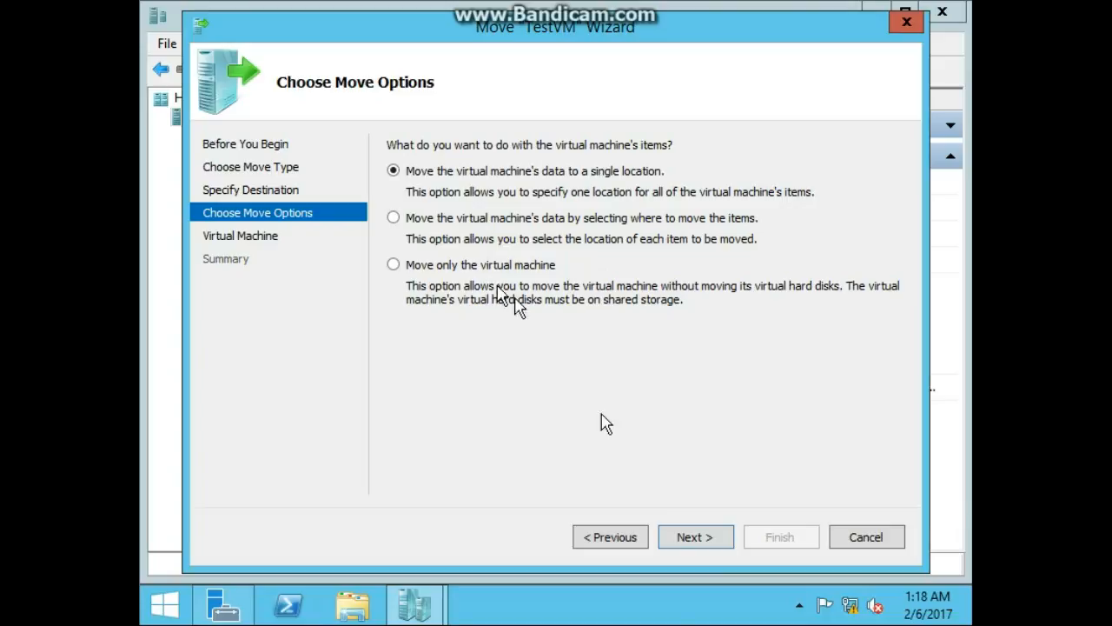
Move the virtual machine's data to the single destination folder C:\VM and finish the move.
left_click(683, 535)
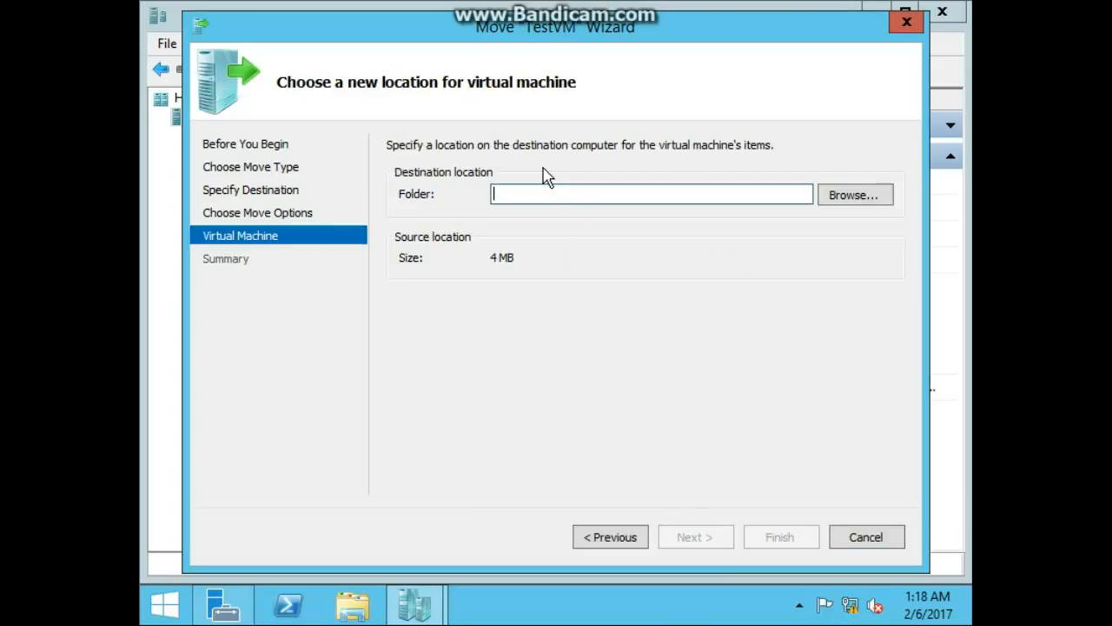
type("C:\\VM")
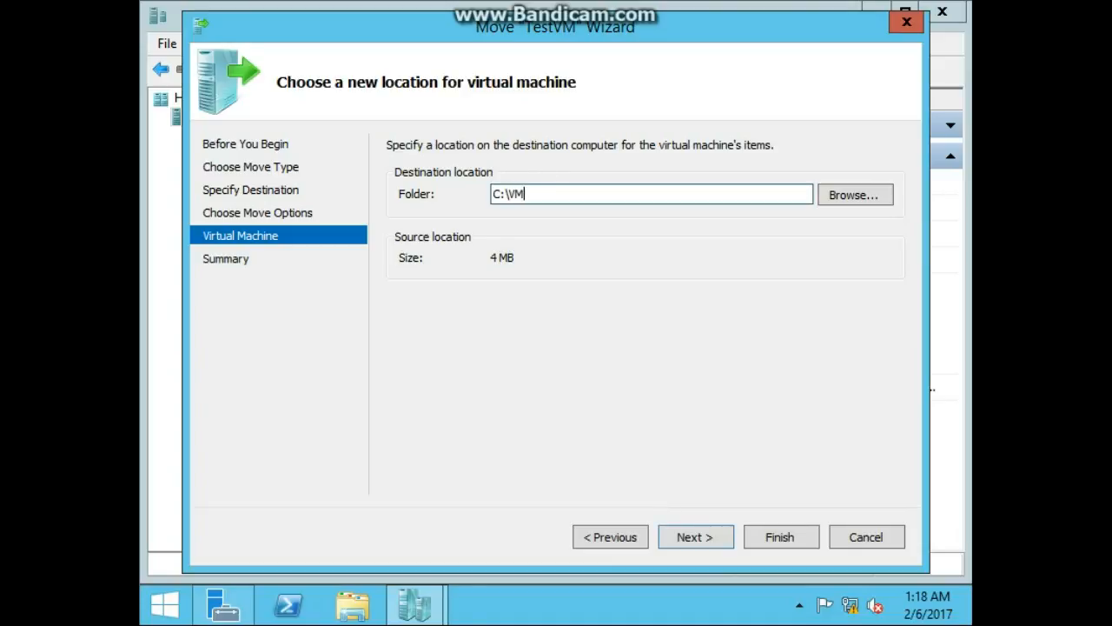
left_click(706, 543)
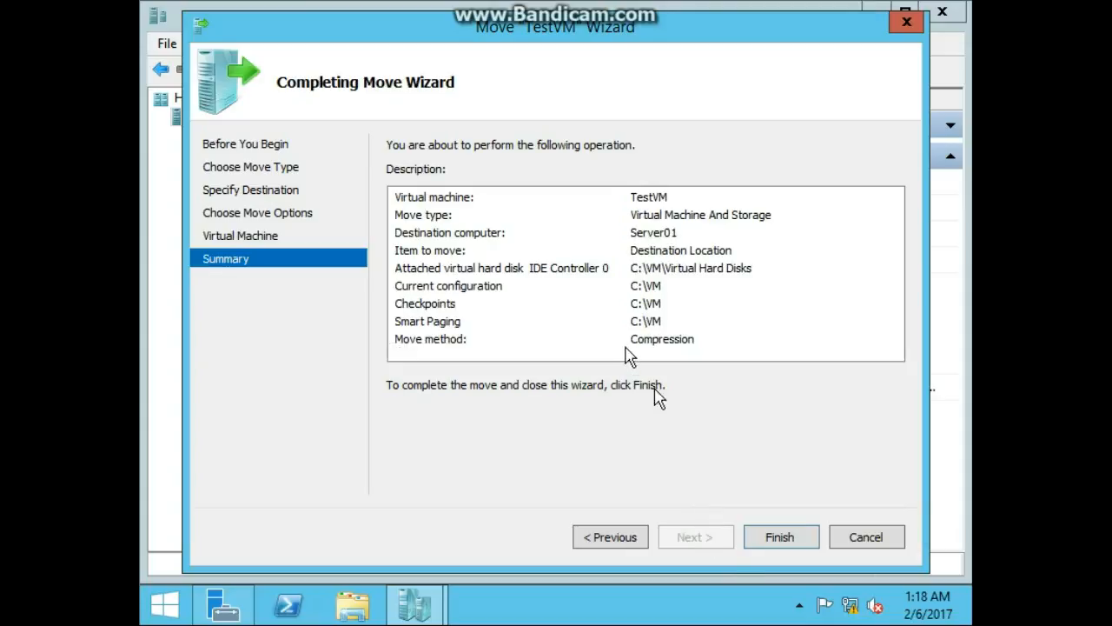
left_click(776, 543)
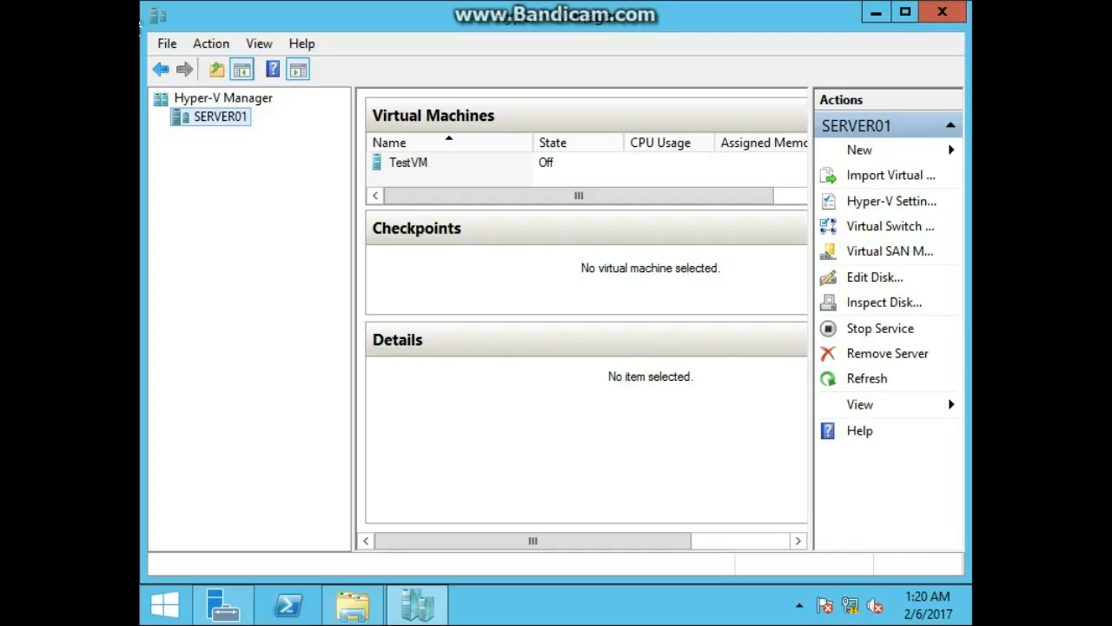
On SERVER01, export TestVM to C:\BAK.
left_click(403, 171)
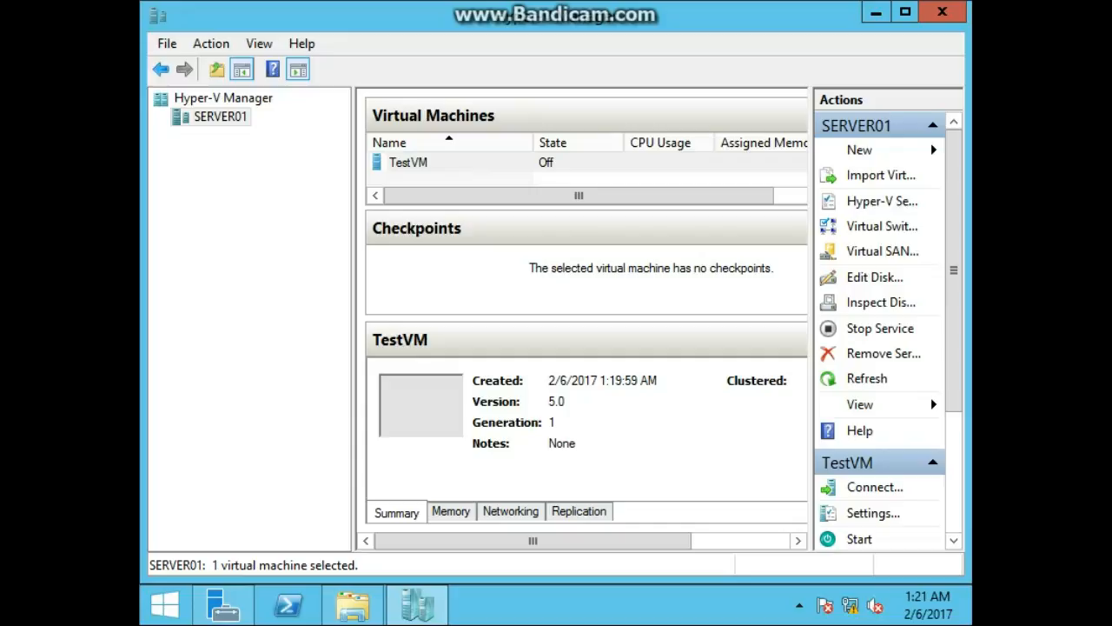
right_click(432, 165)
left_click(512, 298)
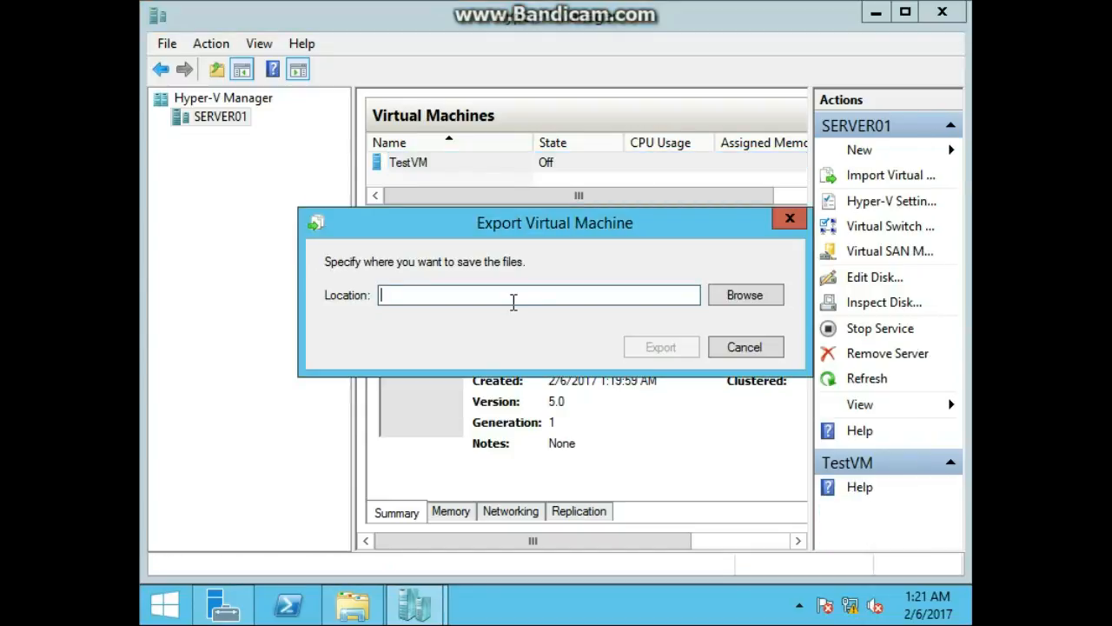
type("C:\\BAK")
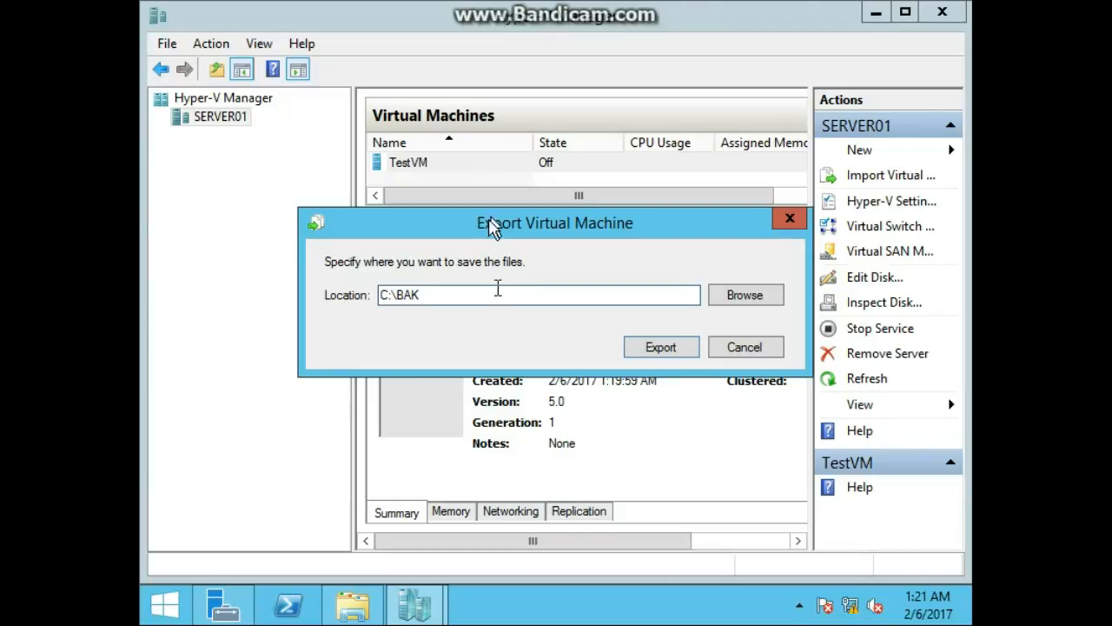
left_click(659, 347)
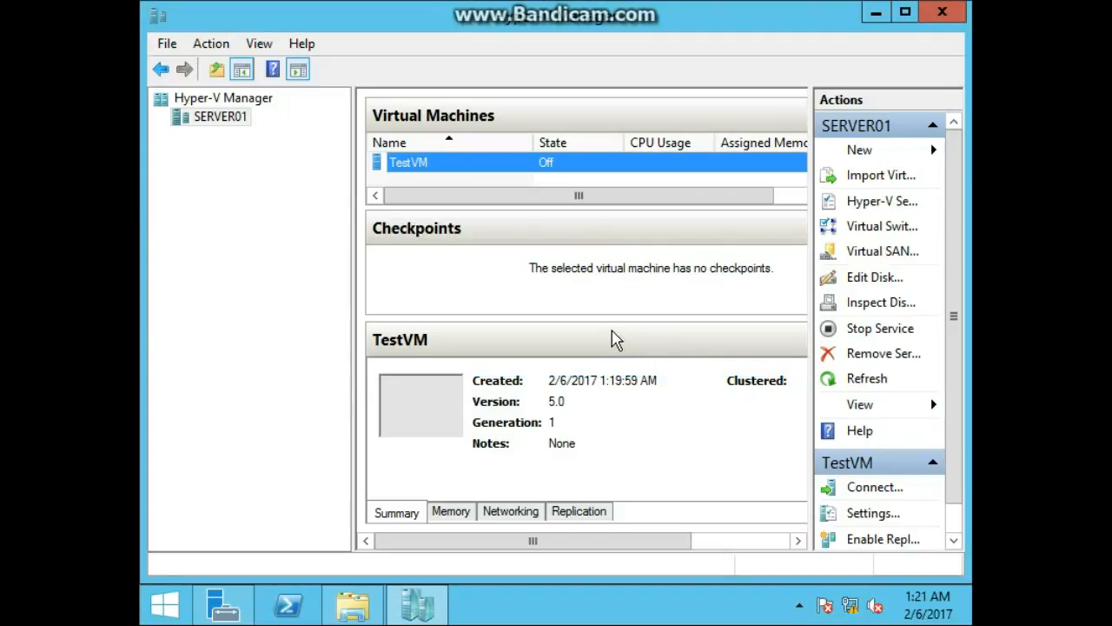
Start importing a virtual machine on SERVER01 and continue to the import folder selection.
right_click(223, 119)
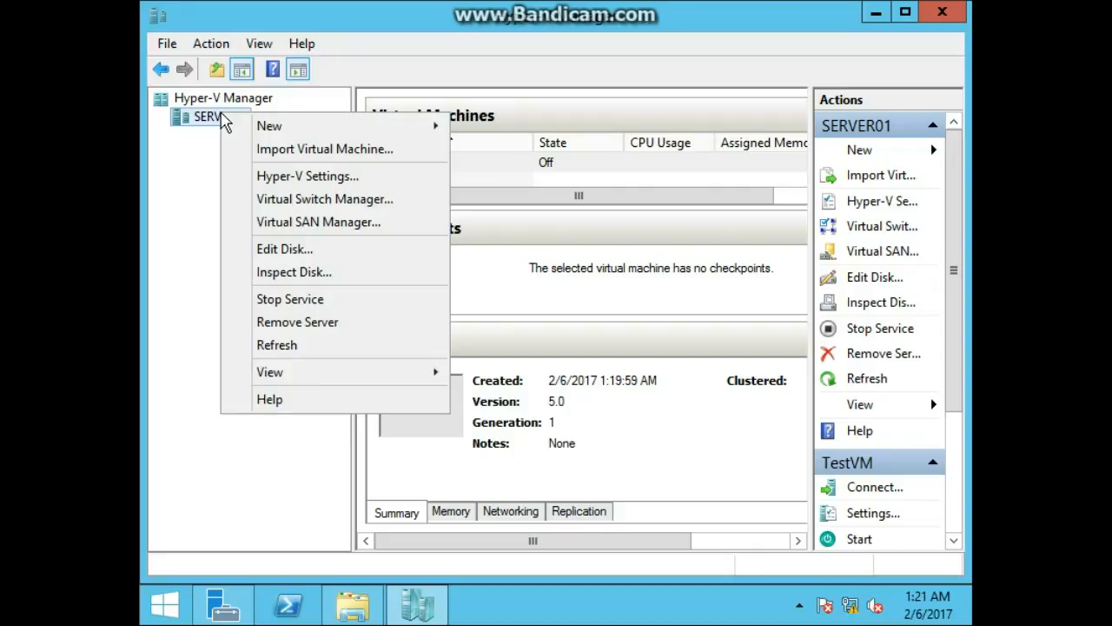
left_click(281, 149)
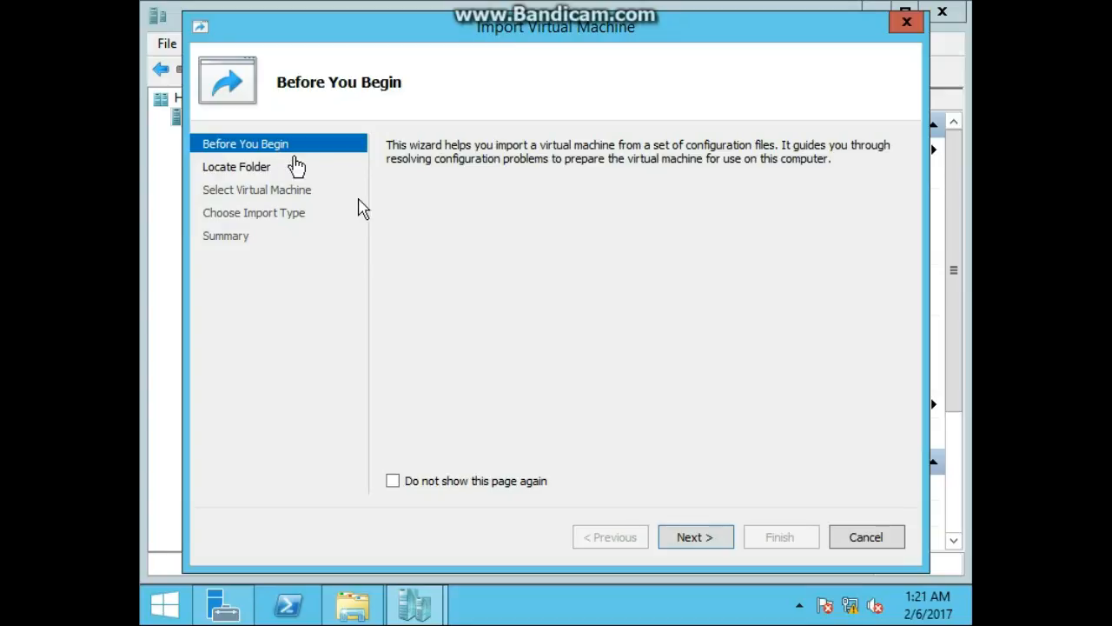
left_click(699, 546)
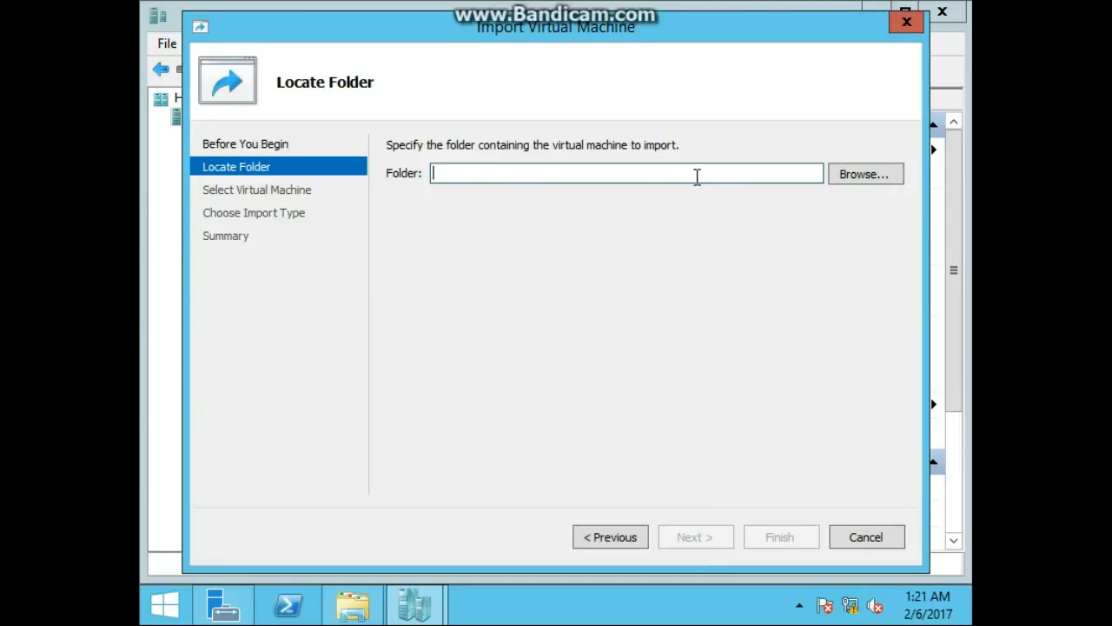
Set the import folder to C:\BAK\TestVM and continue to the virtual machine selection.
type("C:")
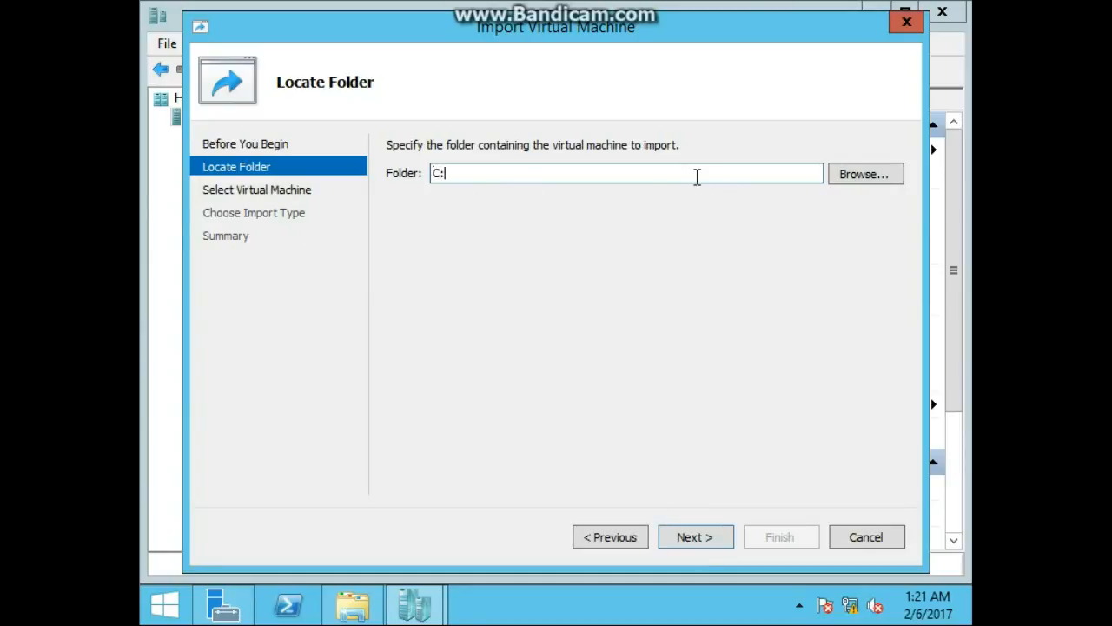
type("\\BA")
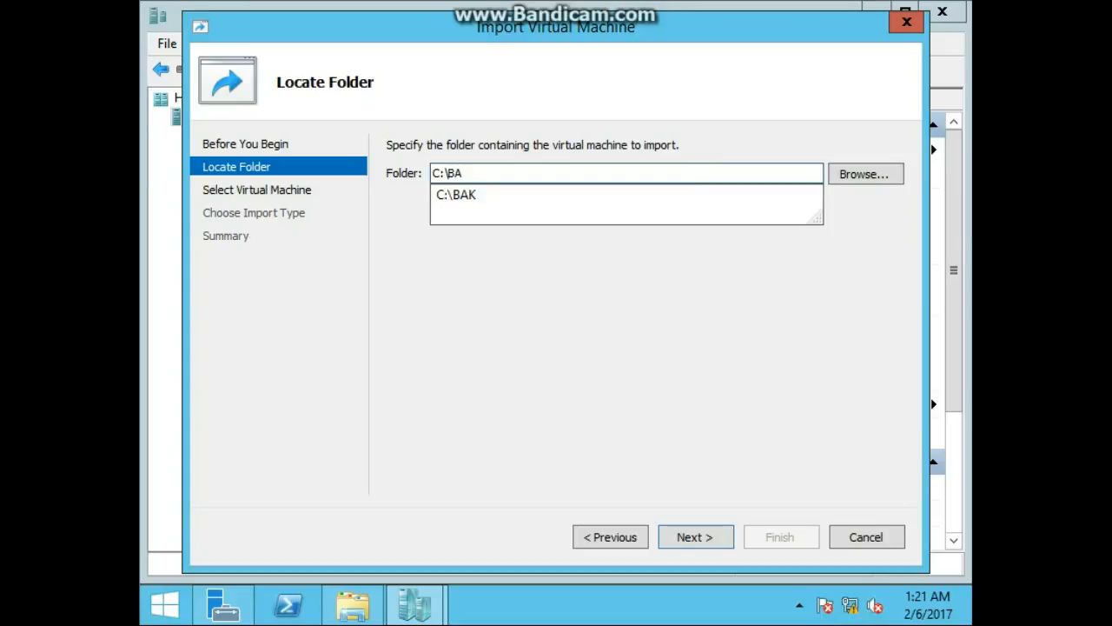
key("Tab")
key("Tab")
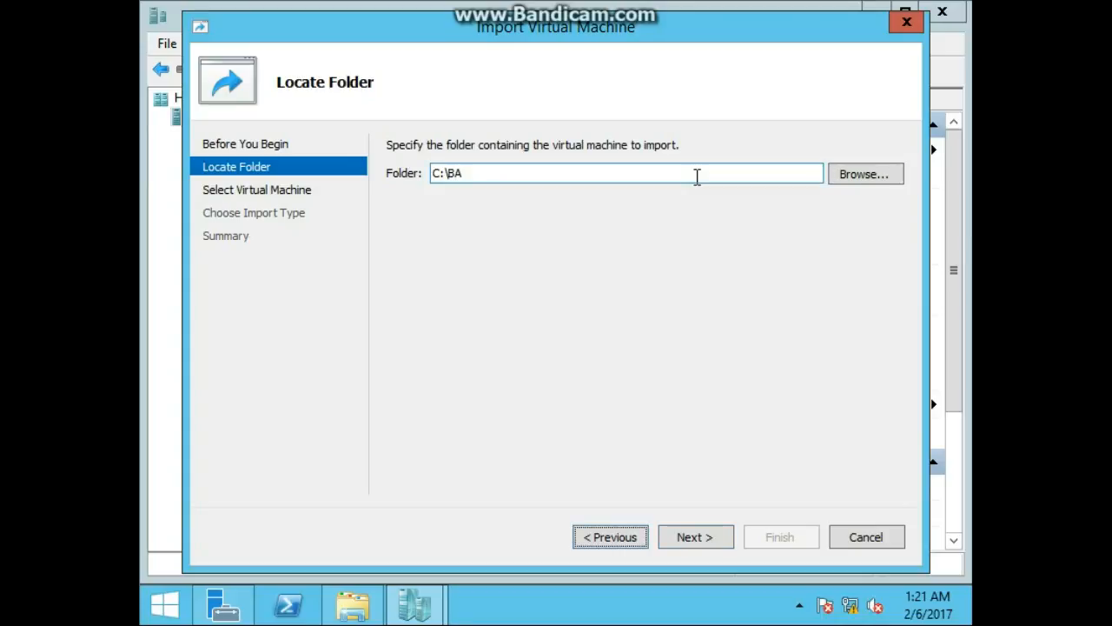
double_click(696, 176)
type("K")
key("BackSpace")
type("BAK")
key("BackSpace")
key("BackSpace")
key("BackSpace")
type("\\BAL")
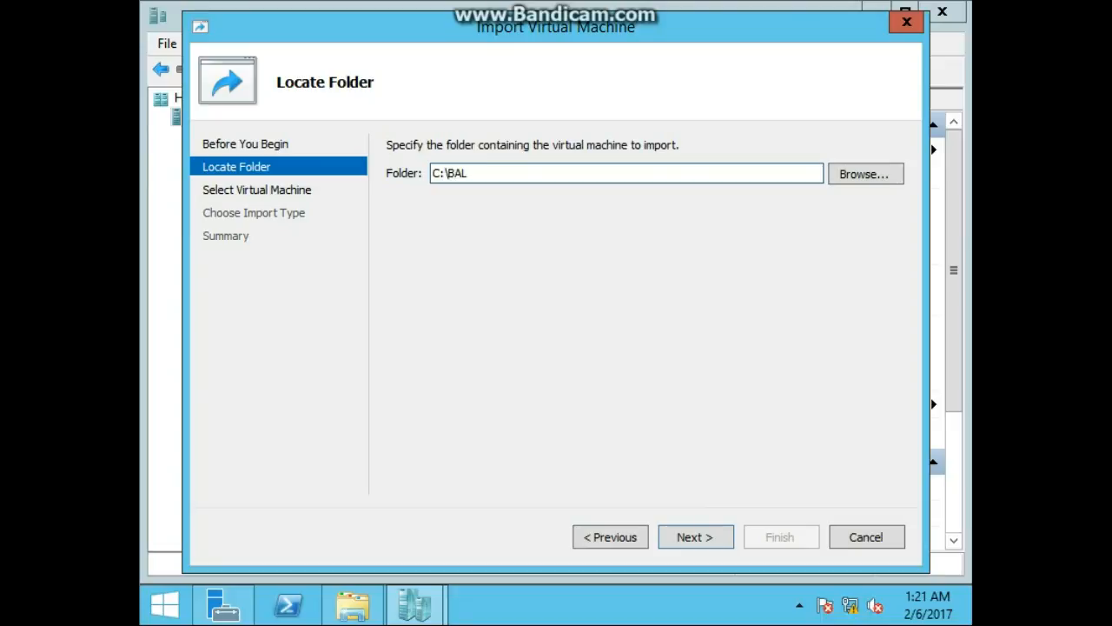
key("BackSpace")
type("K")
key("BackSpace")
type("L")
key("Return")
left_click(713, 172)
key("BackSpace")
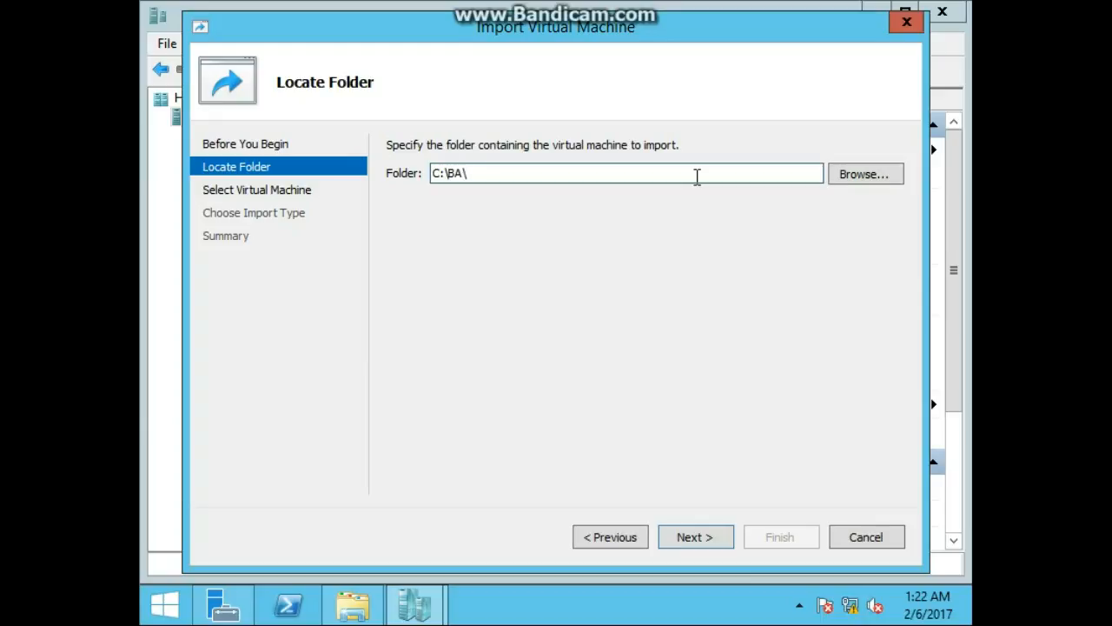
type("K\\")
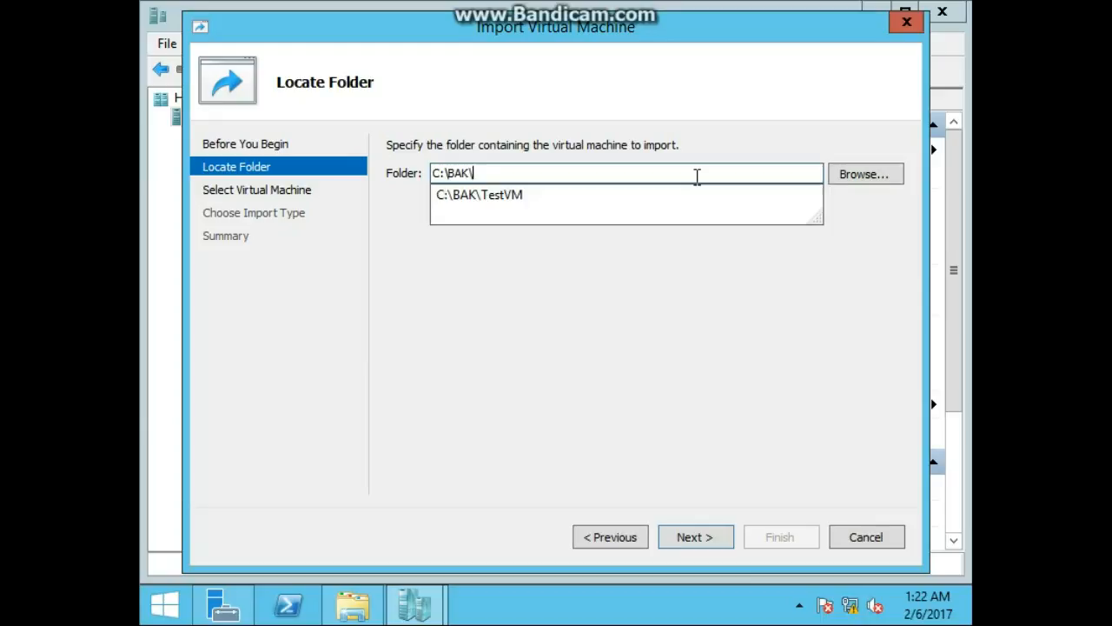
type("TES")
key("Down")
key("Return")
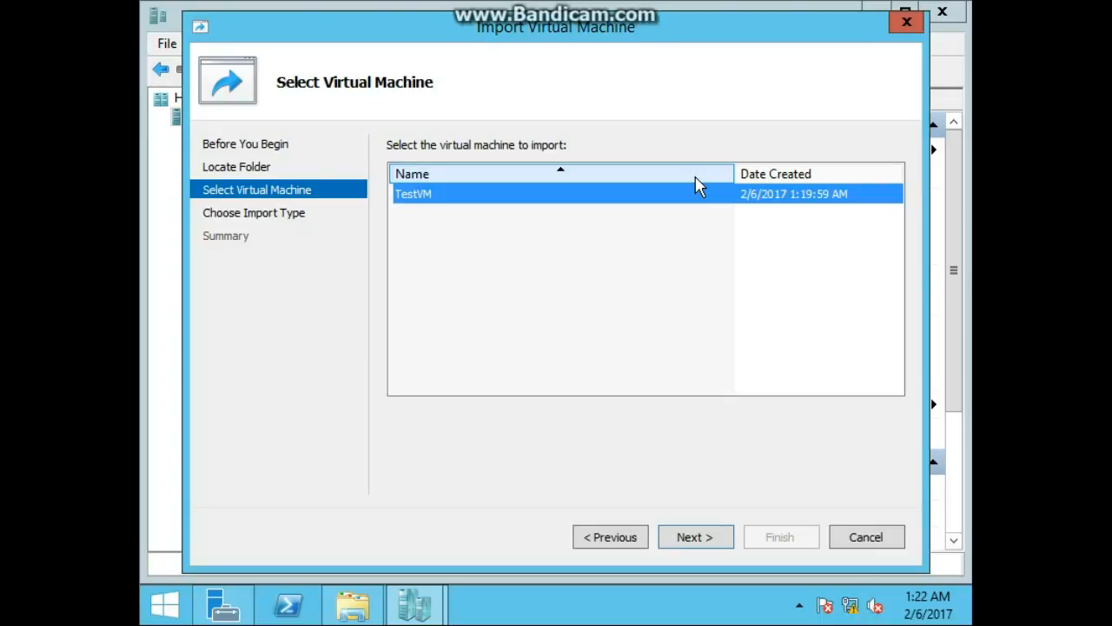
Return to the import folder setting, change the path to C:\BAK\TestVM\ and continue.
left_click(605, 544)
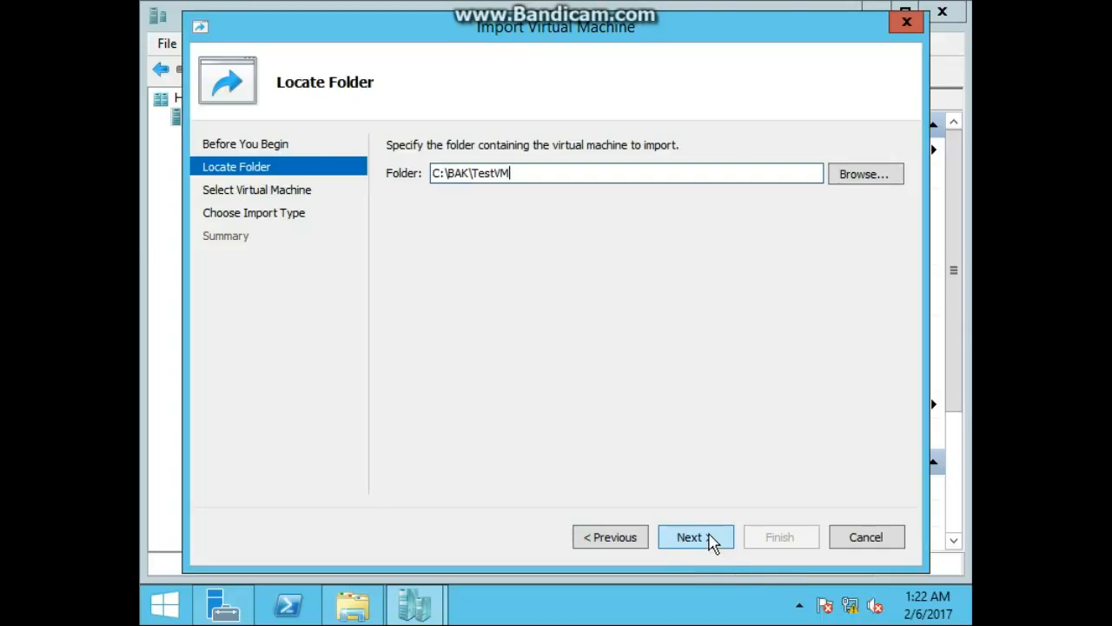
type("\\")
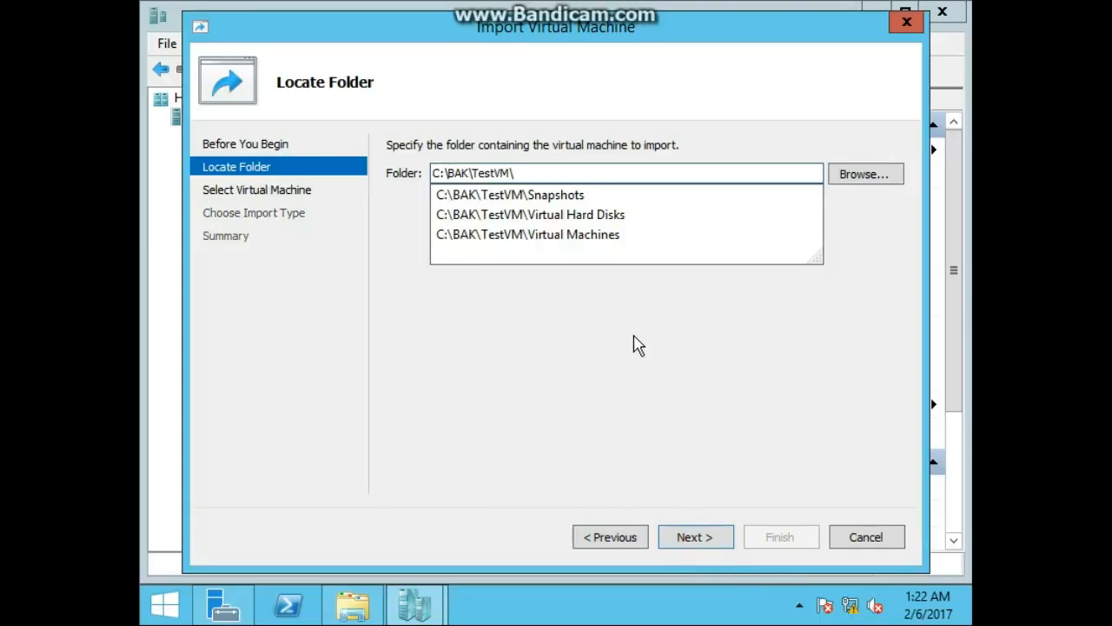
left_click(679, 536)
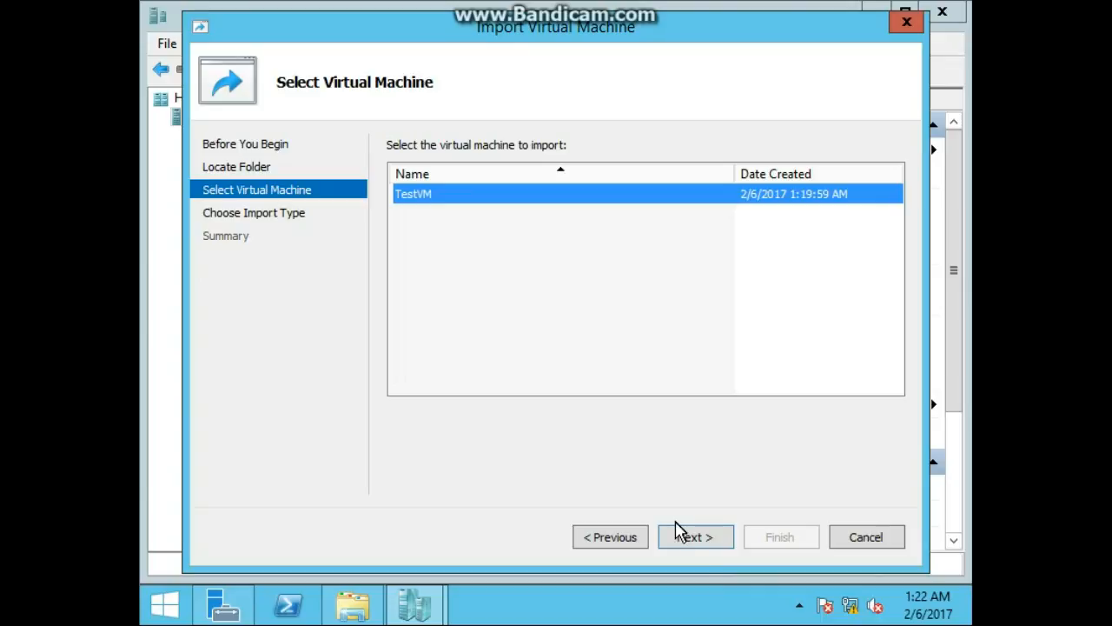
Accept TestVM as the machine to import and choose to copy it with a new unique ID.
left_click(698, 546)
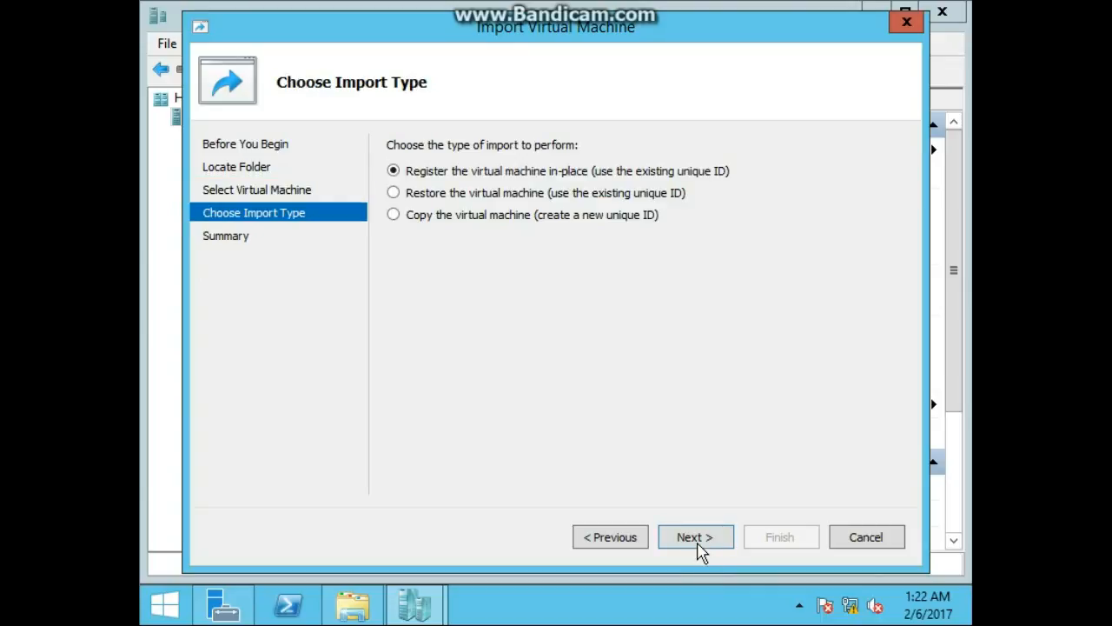
left_click(474, 215)
left_click(695, 537)
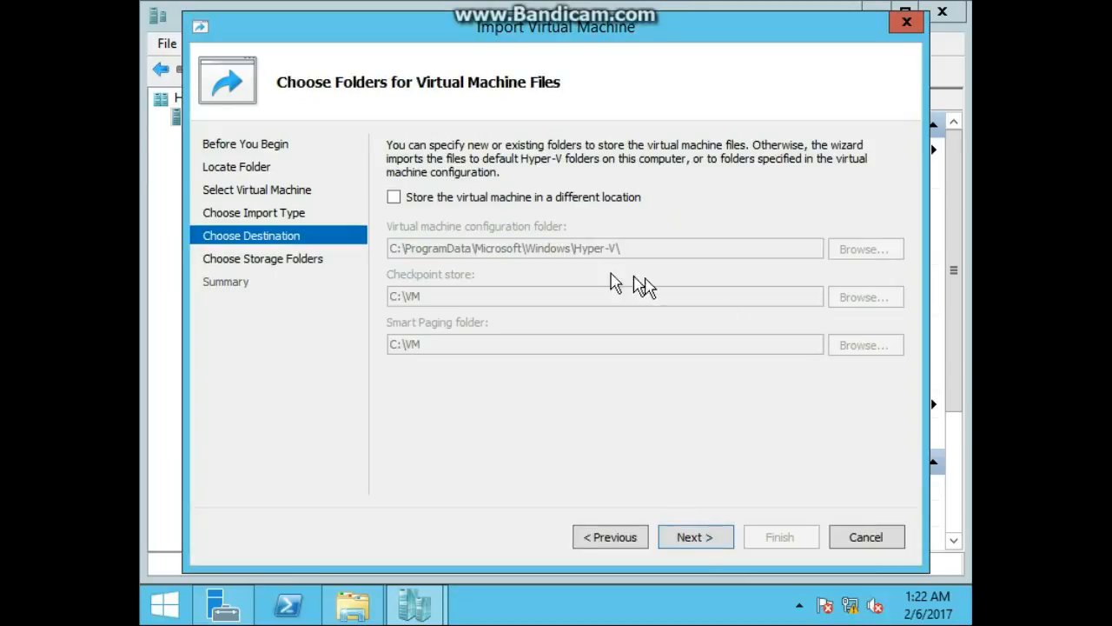
Store the imported machine in a different location, with C:\VM2 as the configuration, checkpoint and Smart Paging folder.
left_click(525, 206)
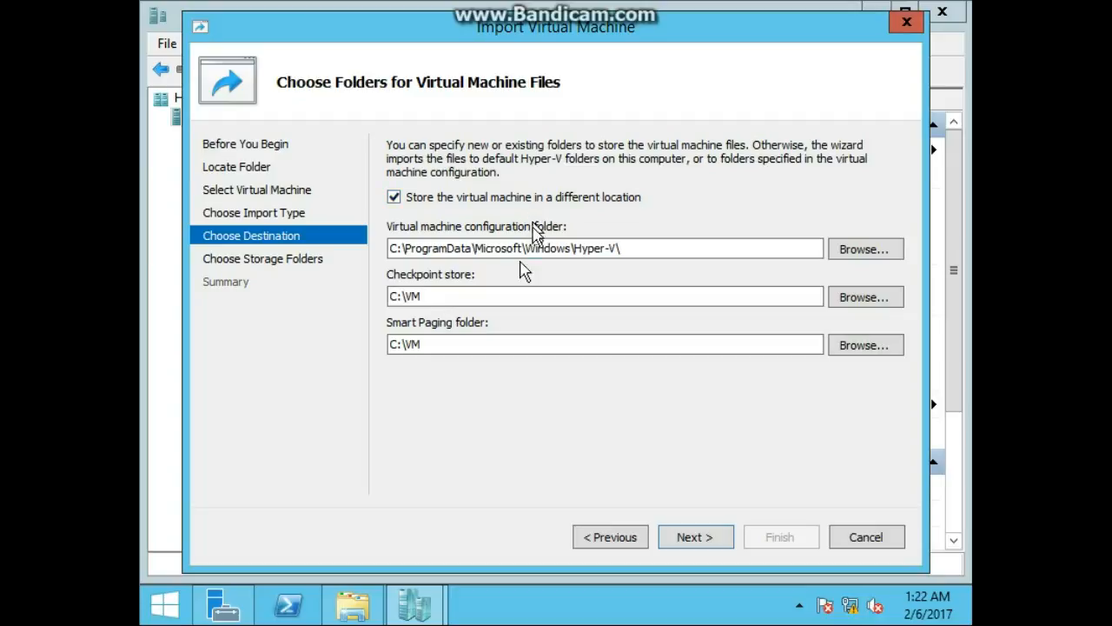
left_click_drag(629, 250, 373, 251)
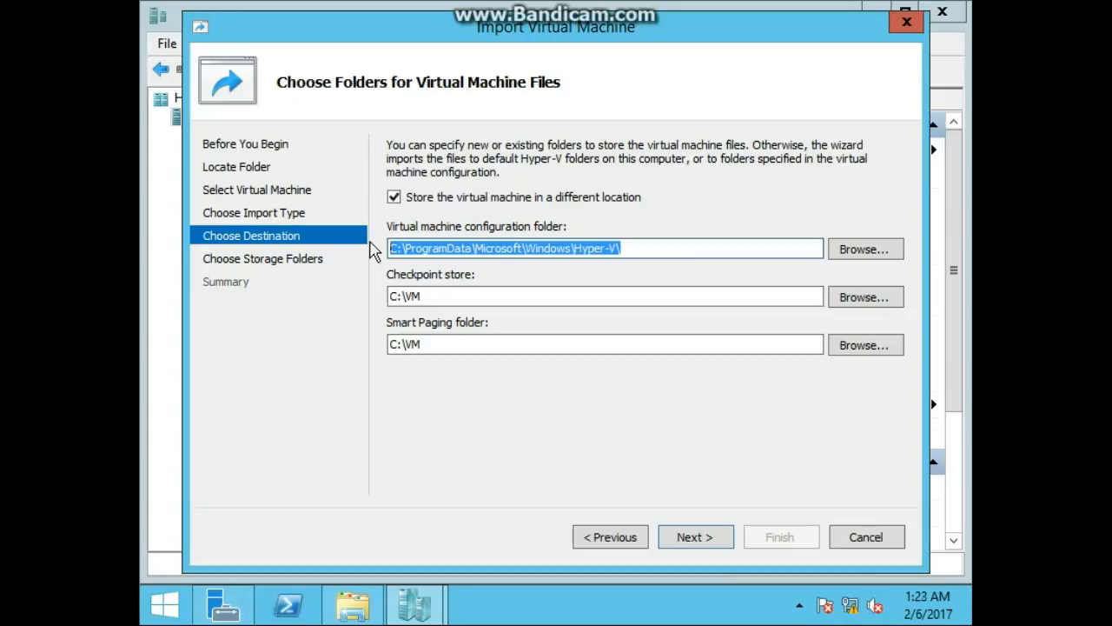
type("C:")
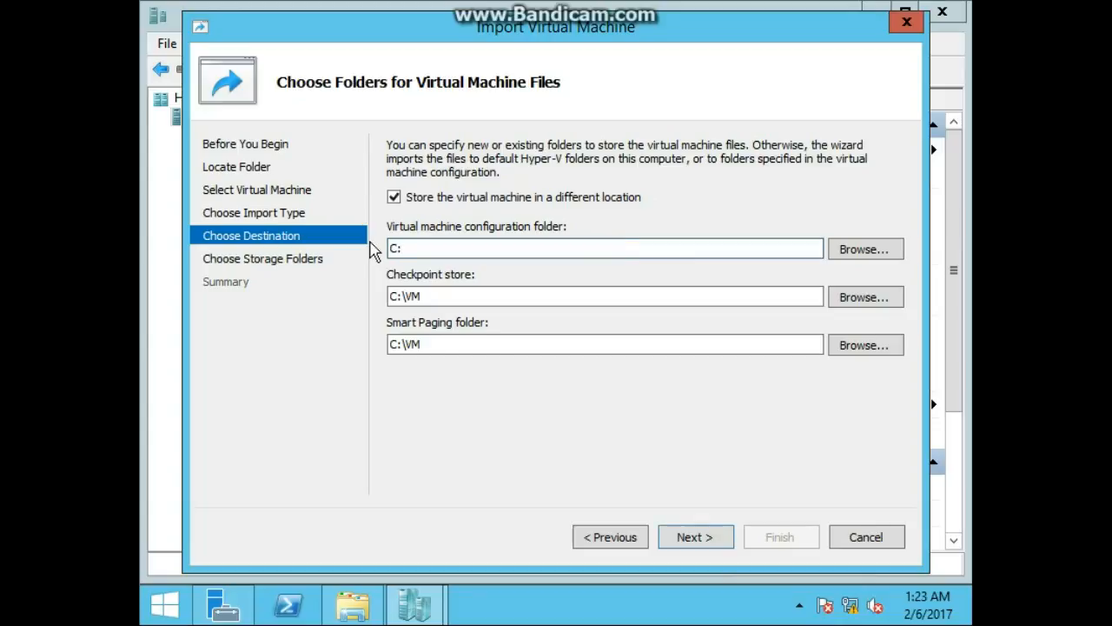
type("\\VM2")
left_click(437, 295)
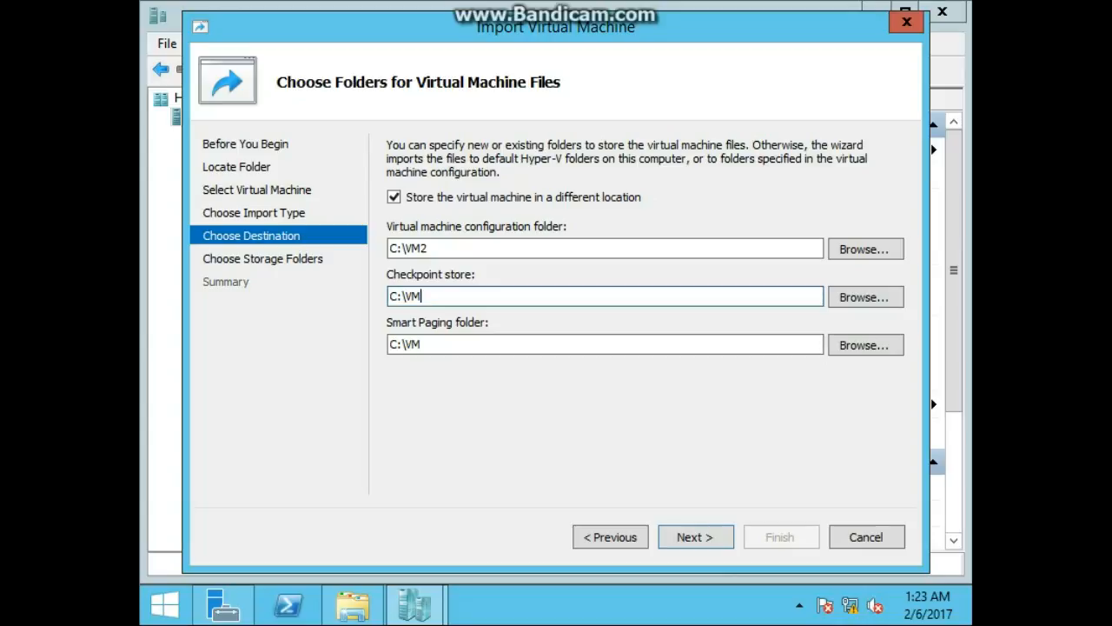
type("2")
left_click(437, 343)
type("2")
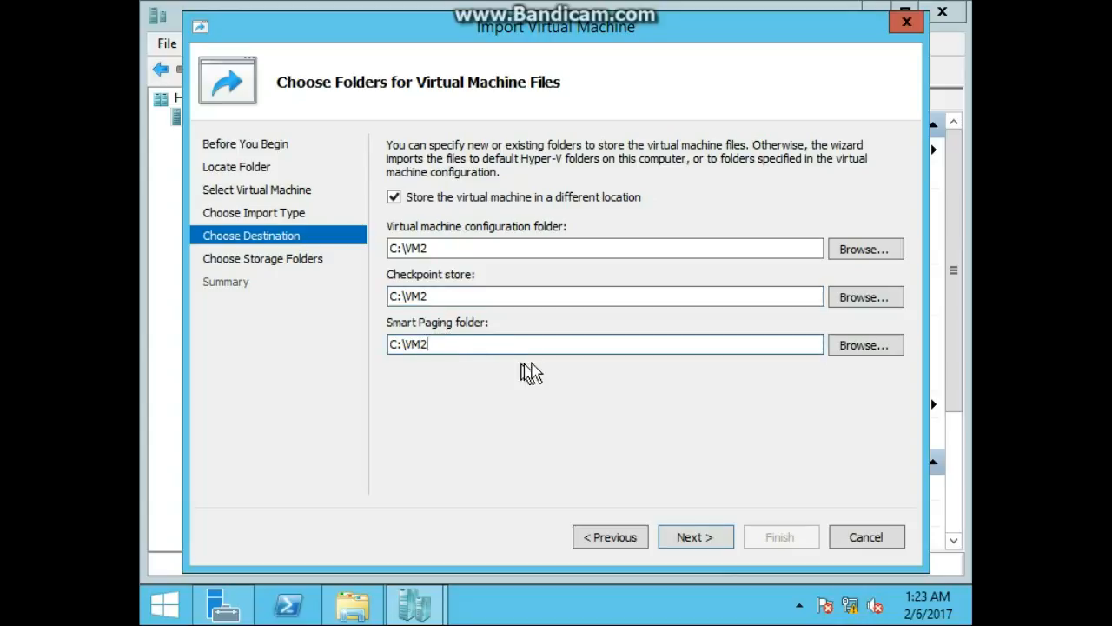
left_click(718, 539)
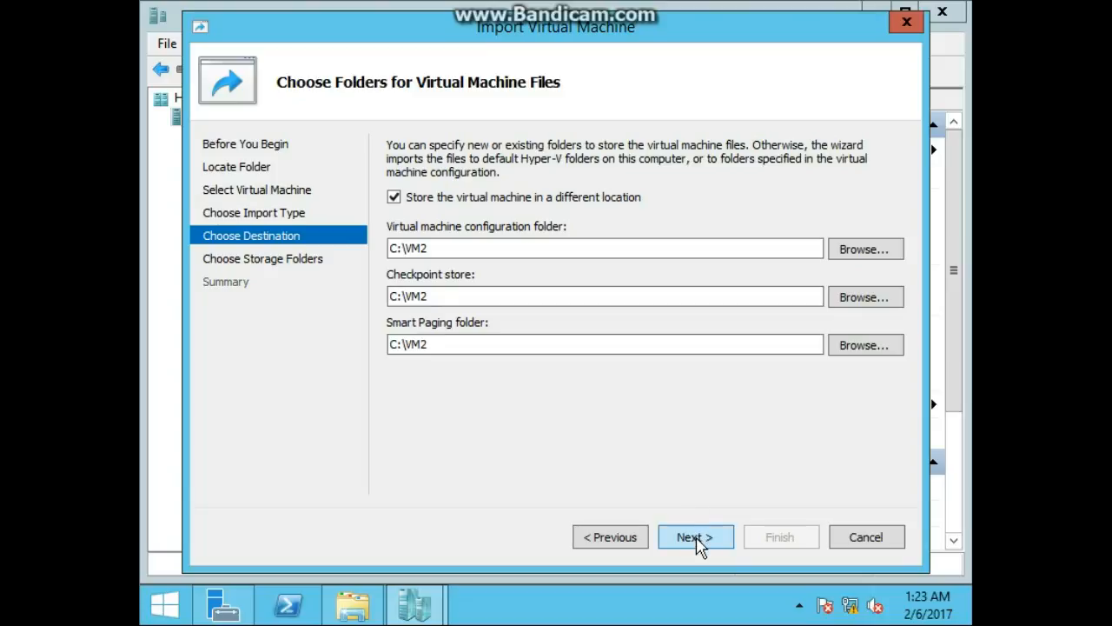
left_click(700, 539)
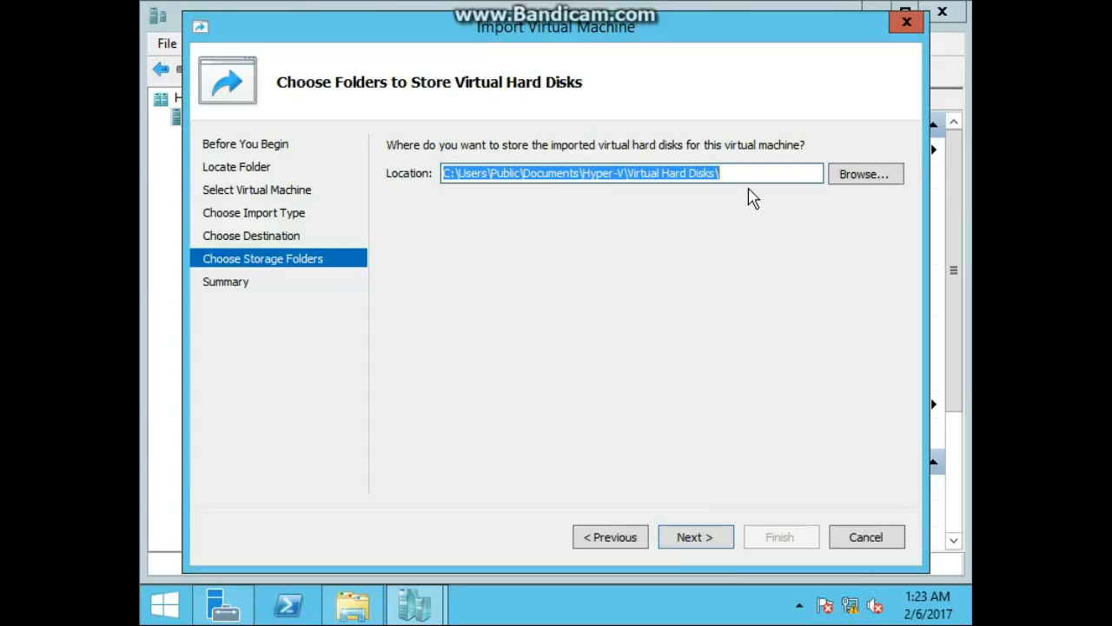
Set the virtual hard disk location to C:\VM2 and finish the import.
type("C:\\")
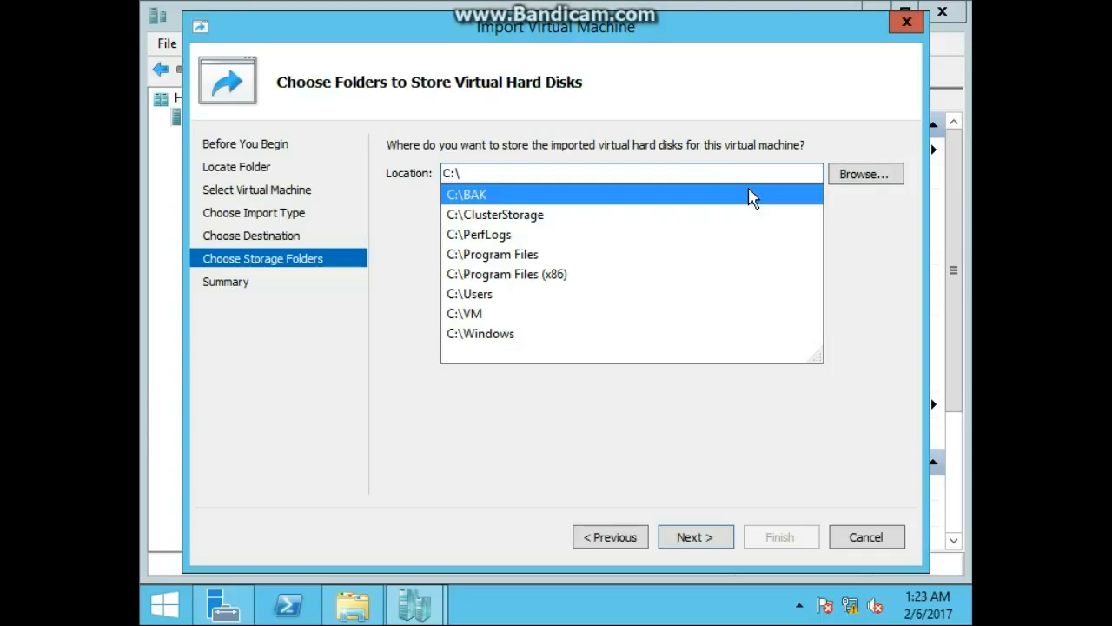
type("VM2")
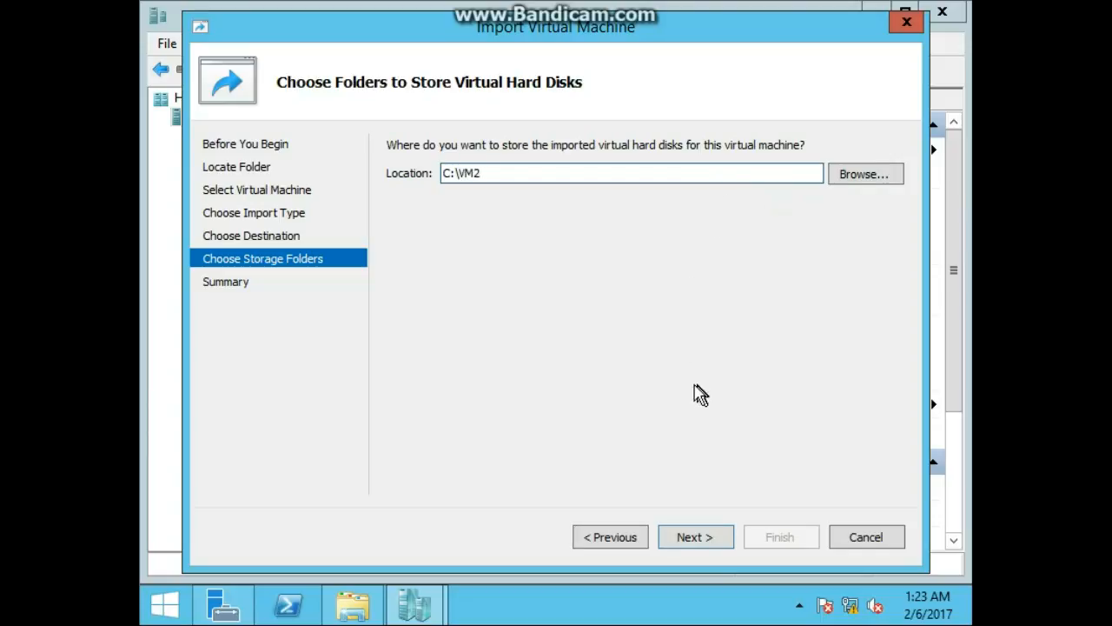
left_click(716, 544)
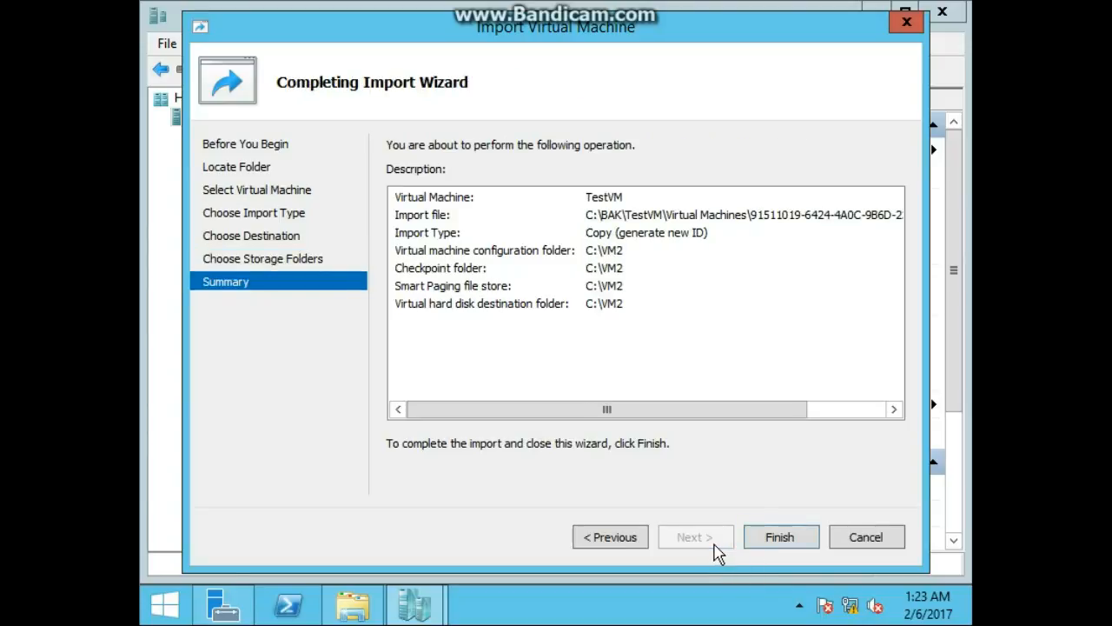
left_click(764, 543)
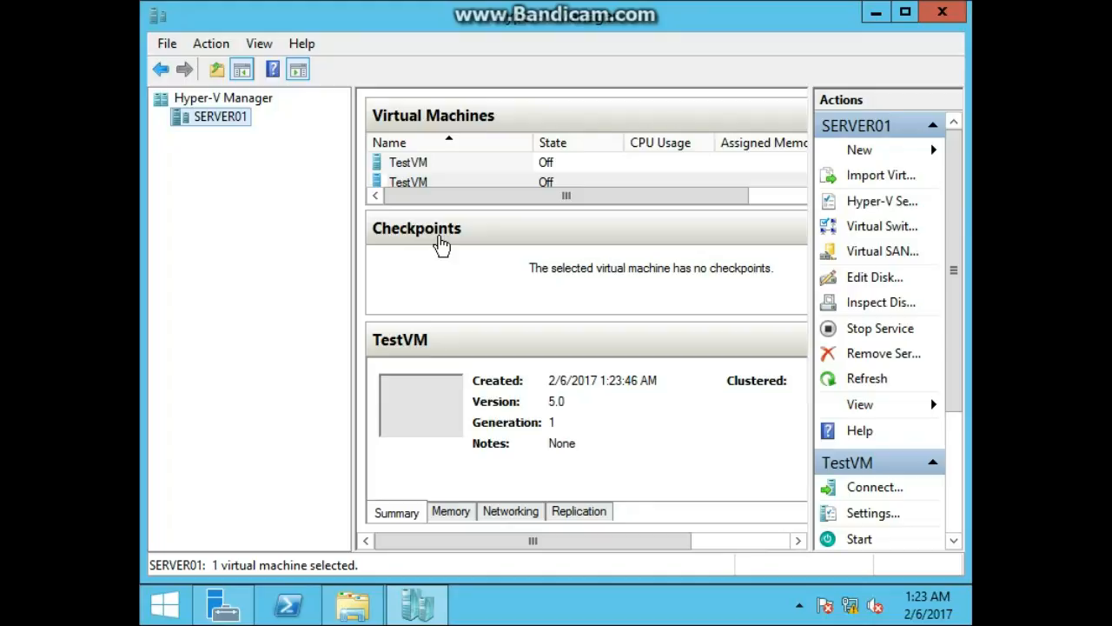
Connect to the second TestVM in SERVER01's virtual machine list and try to start it.
right_click(425, 193)
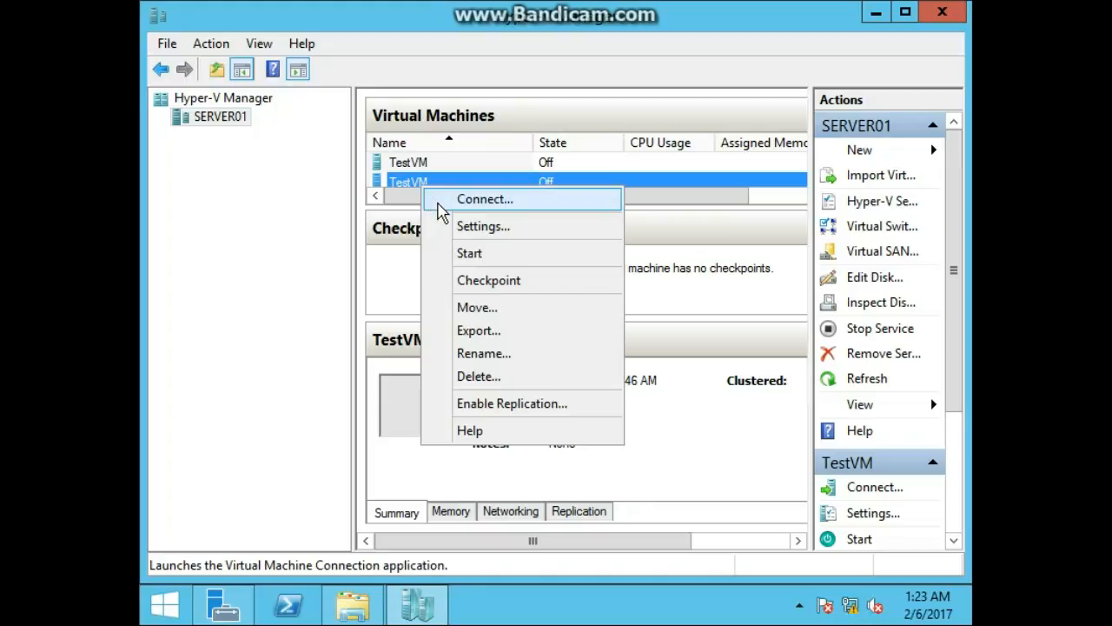
left_click(440, 206)
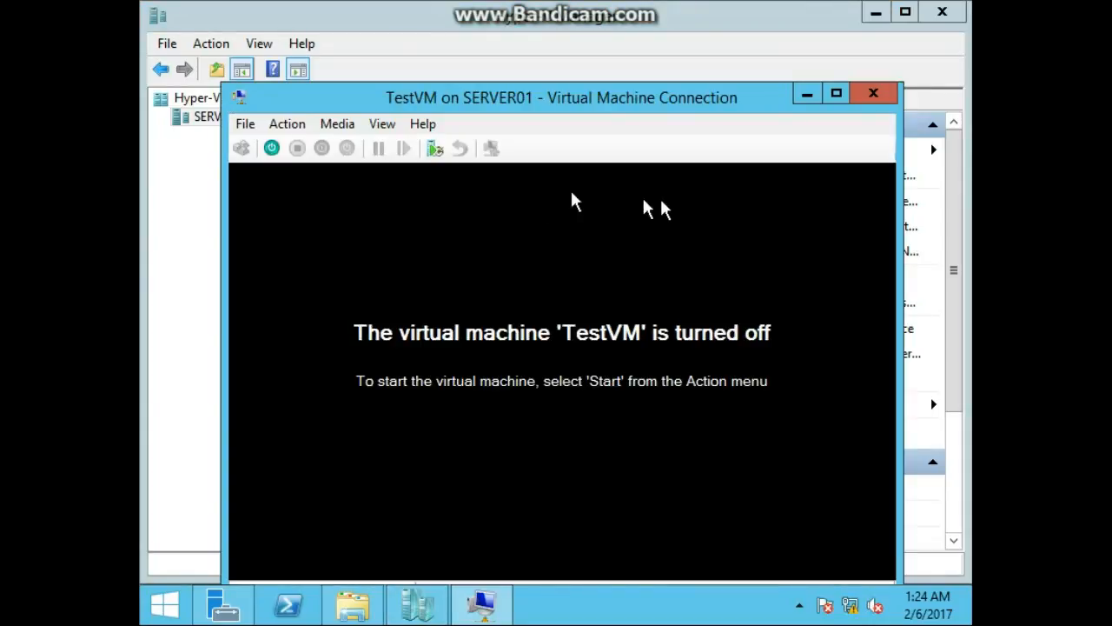
left_click(245, 126)
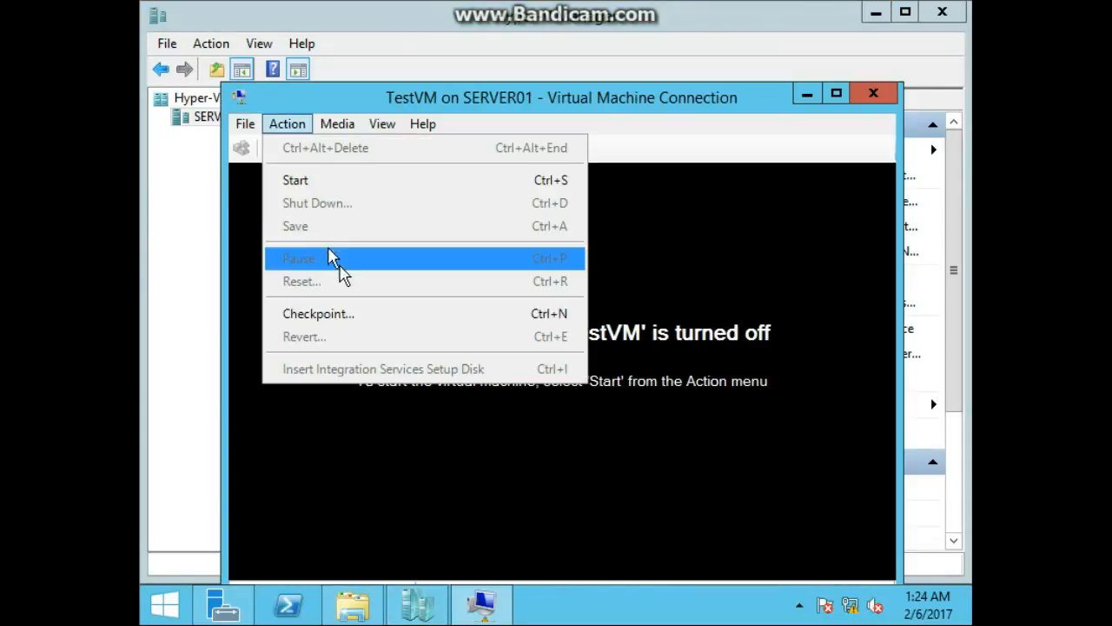
left_click(249, 202)
left_click(271, 149)
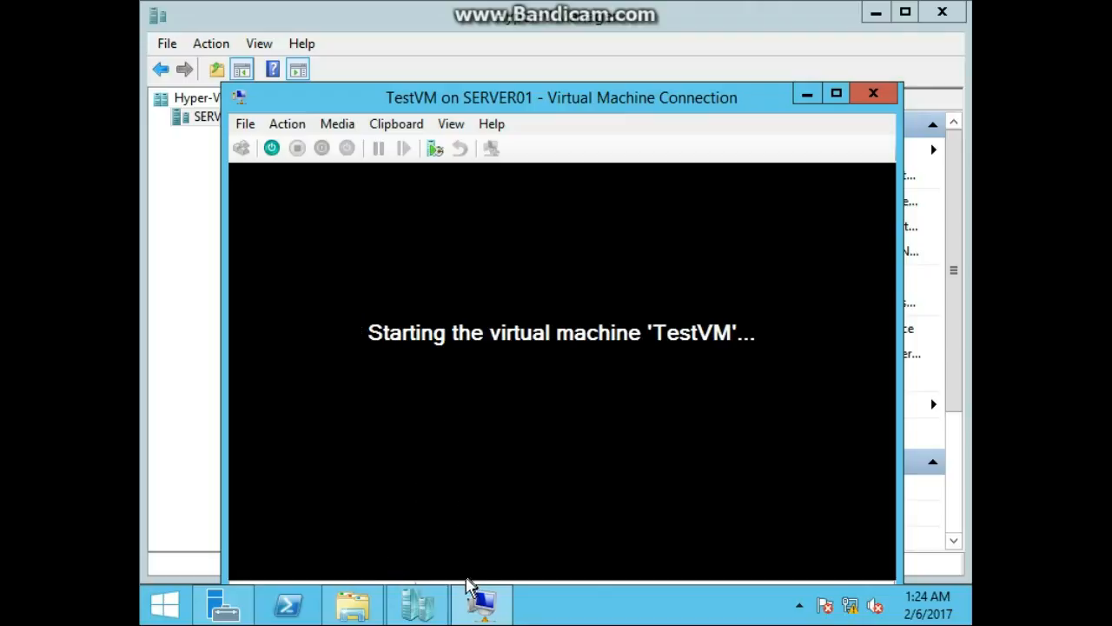
mouse_move(476, 602)
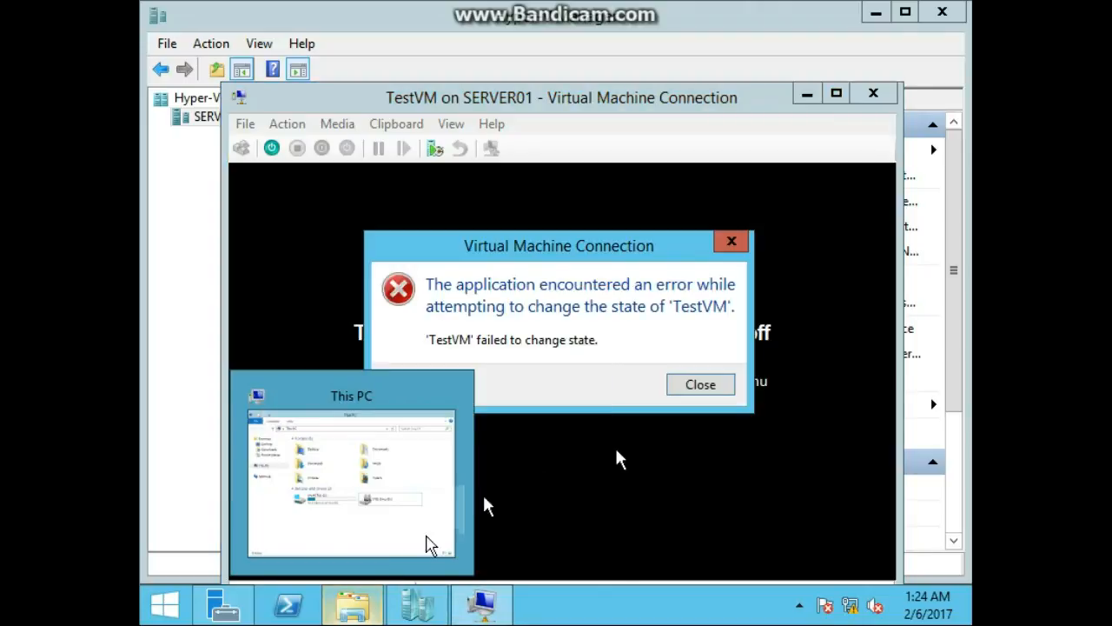
left_click(691, 388)
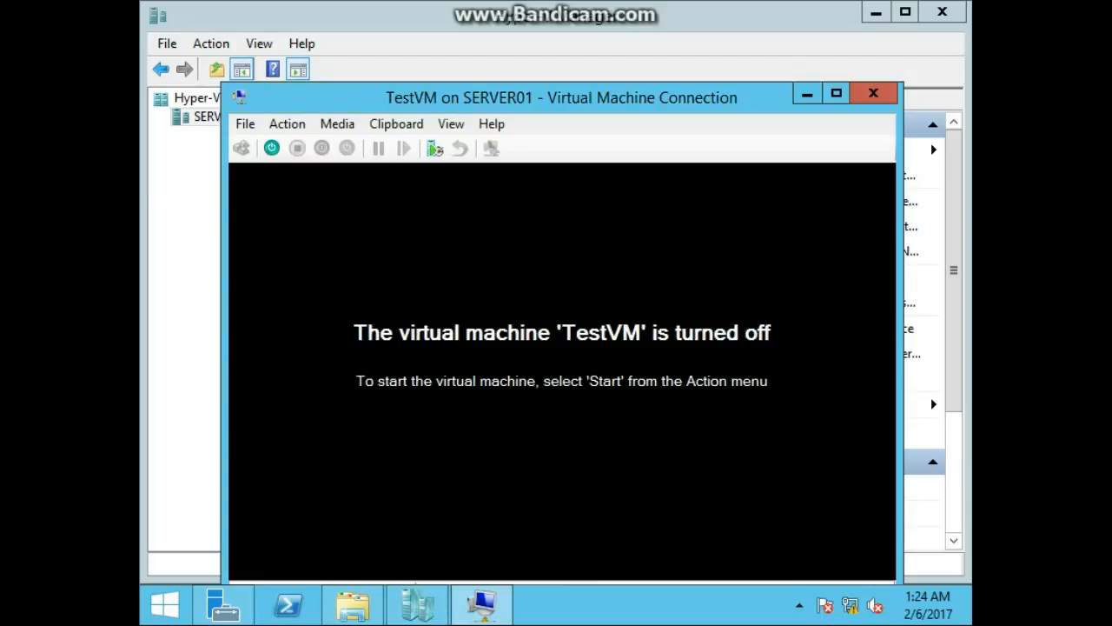